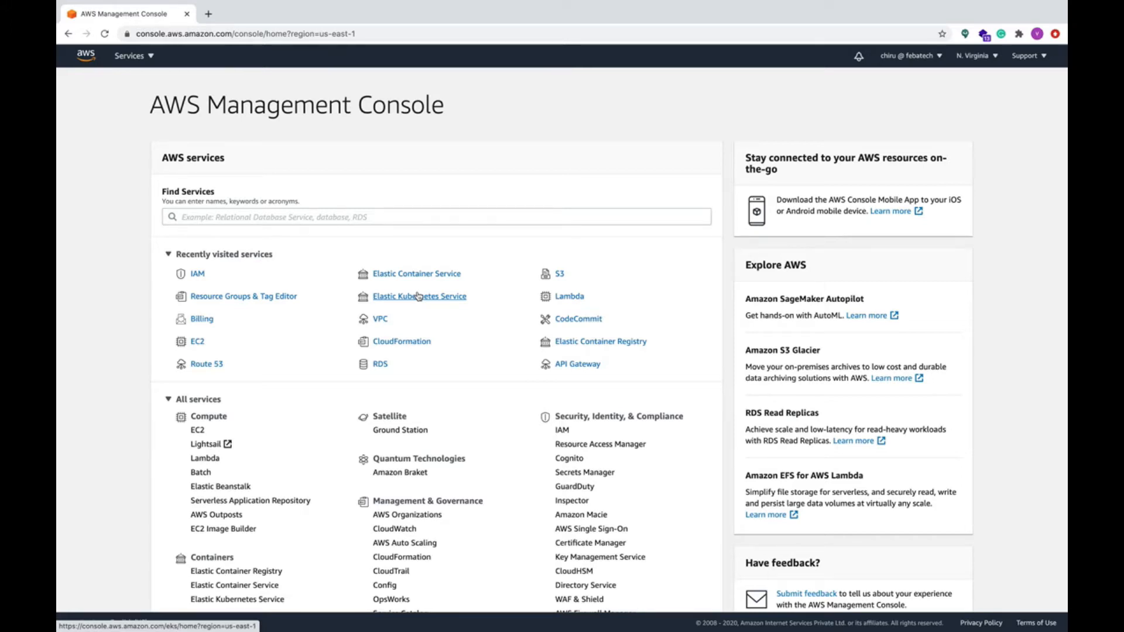
- Open the IAM service and view the list of the account's existing users
left_click(200, 278)
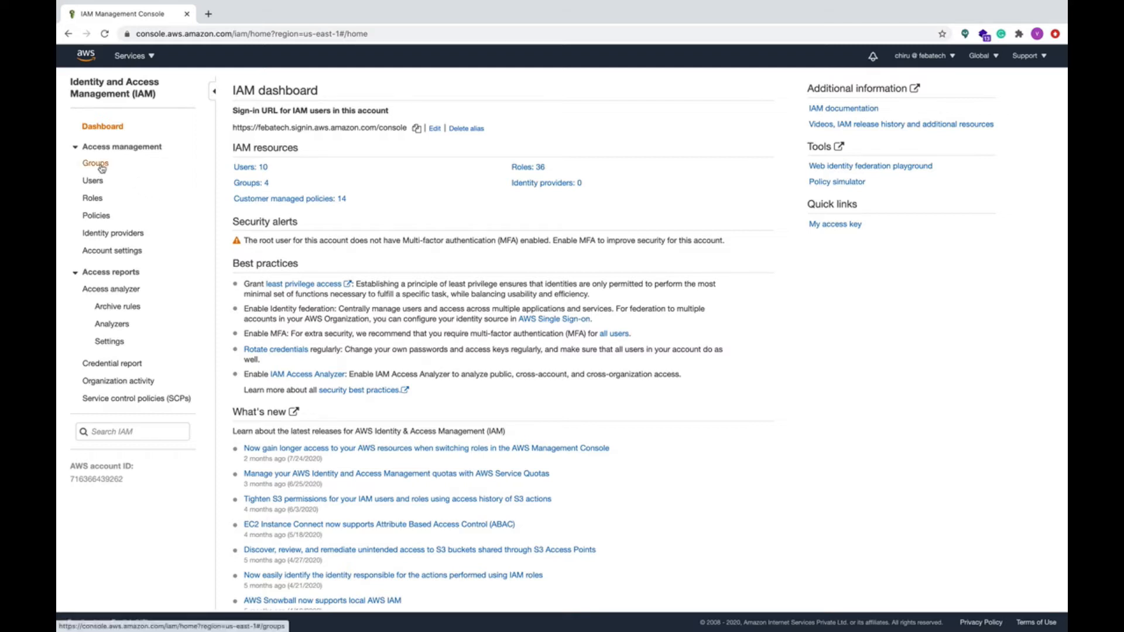
left_click(99, 181)
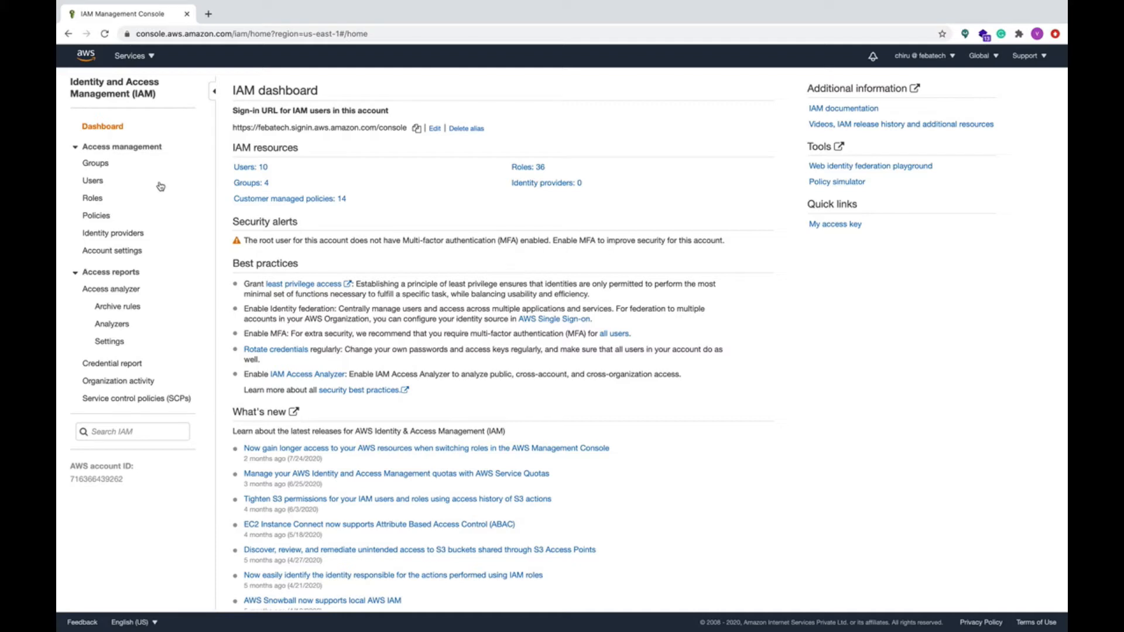
left_click(249, 167)
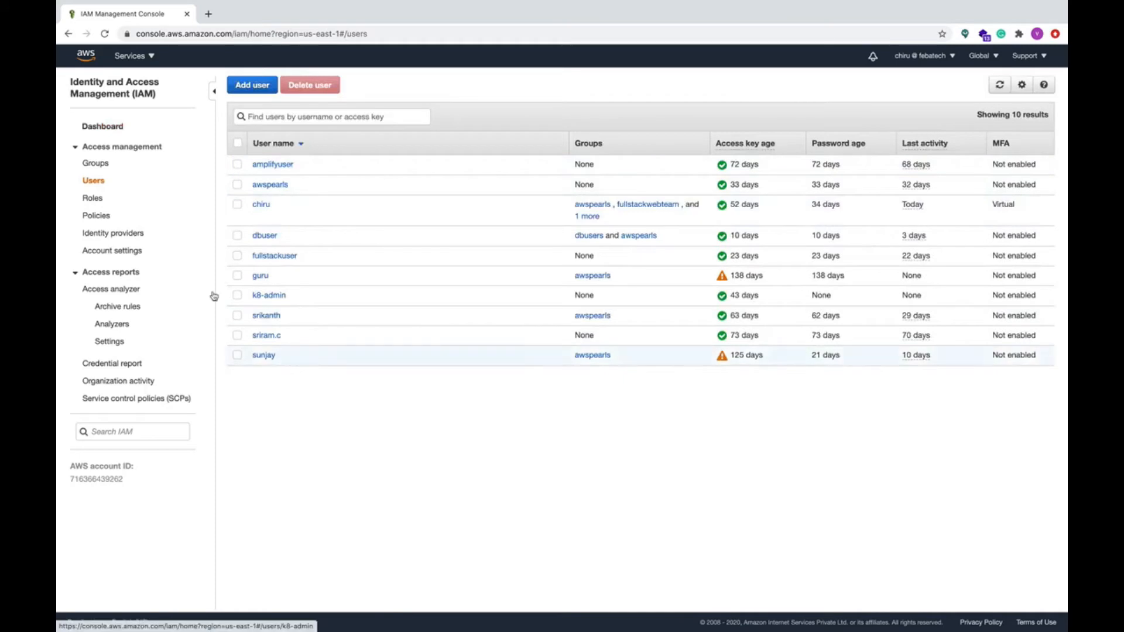
- Start a new IAM group named devops and proceed to its policy selection
left_click(97, 164)
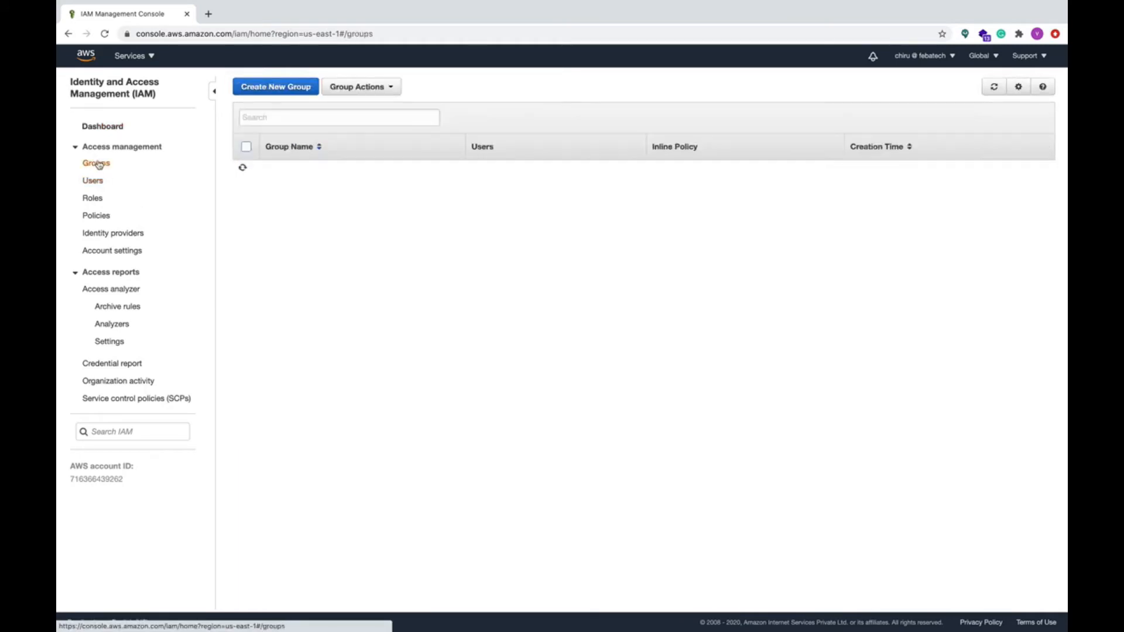
left_click(259, 91)
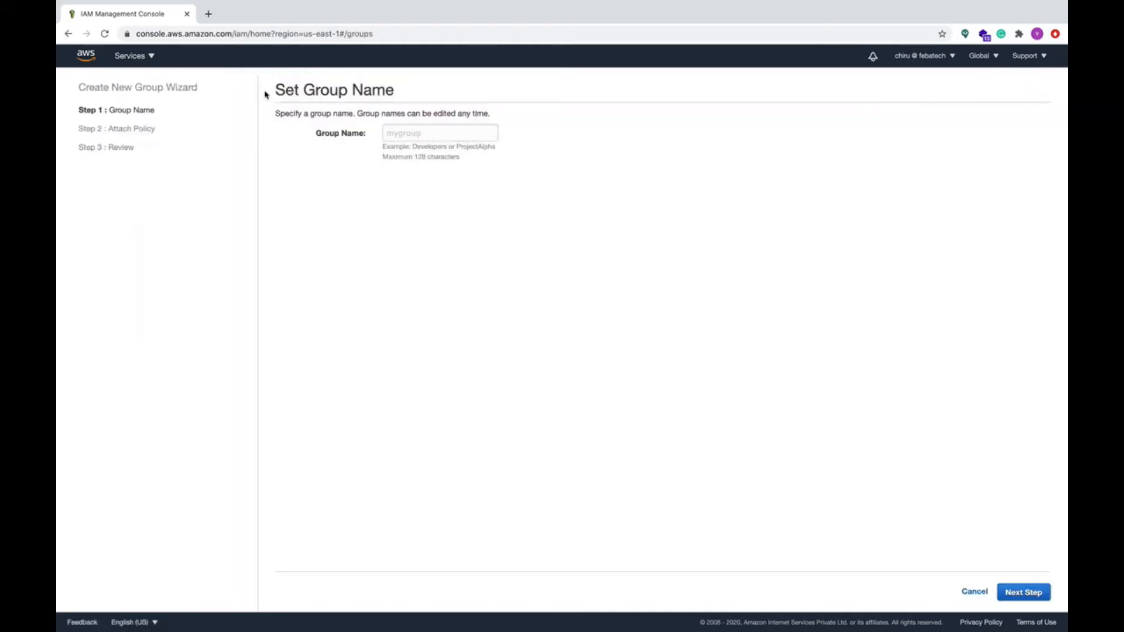
left_click(417, 134)
type("devops")
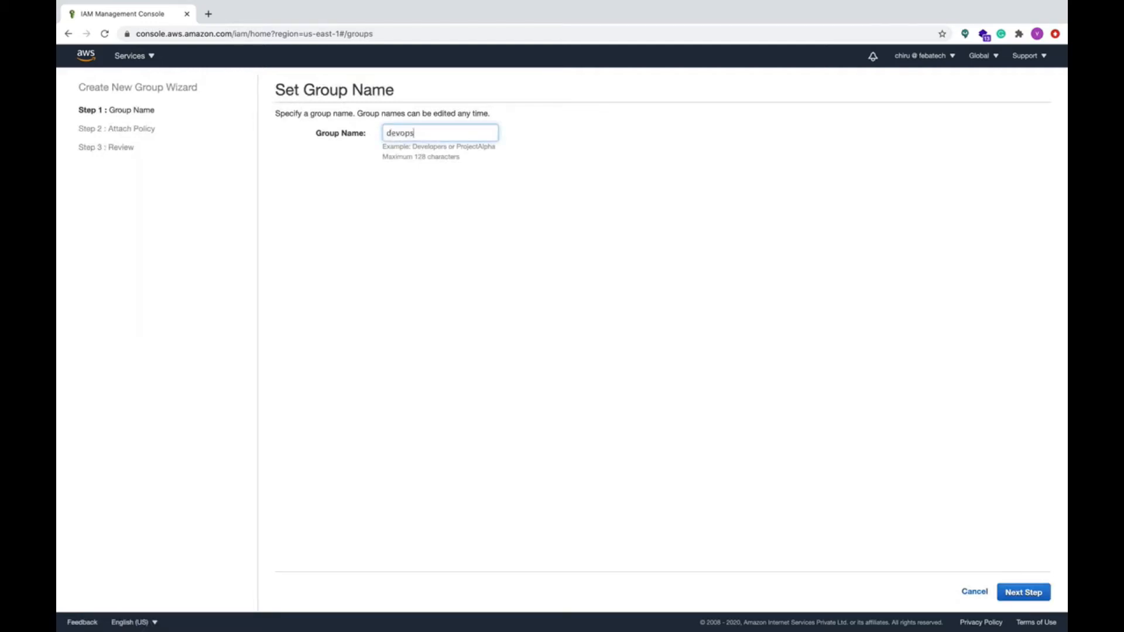
left_click(1023, 593)
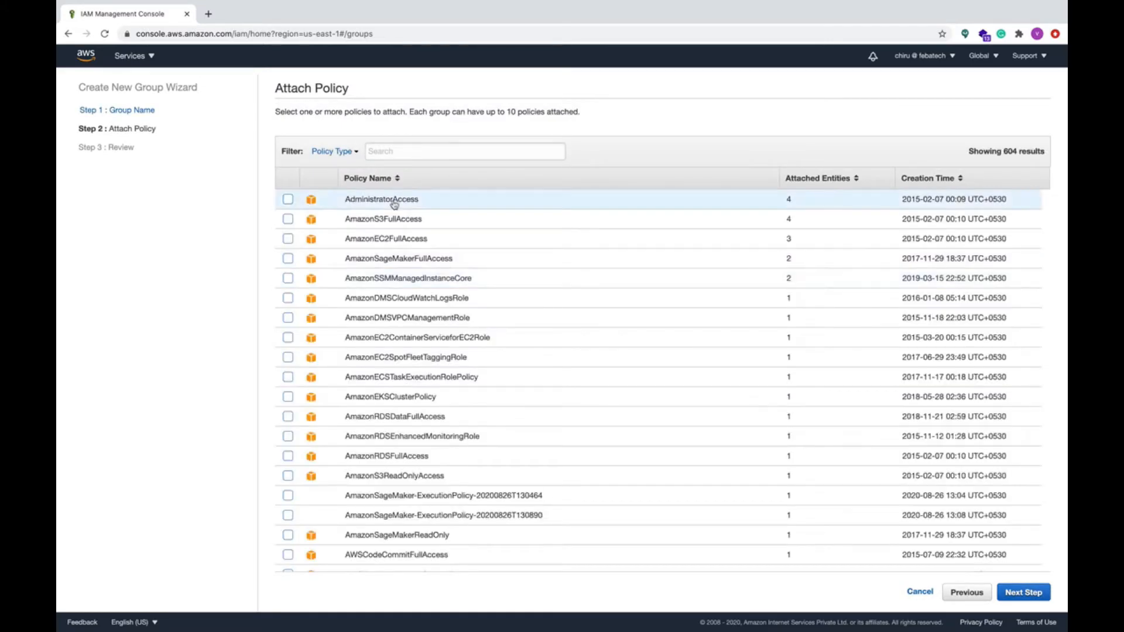
- Attach the AWSCodeCommitFullAccess policy to the devops group and create the group
left_click(393, 153)
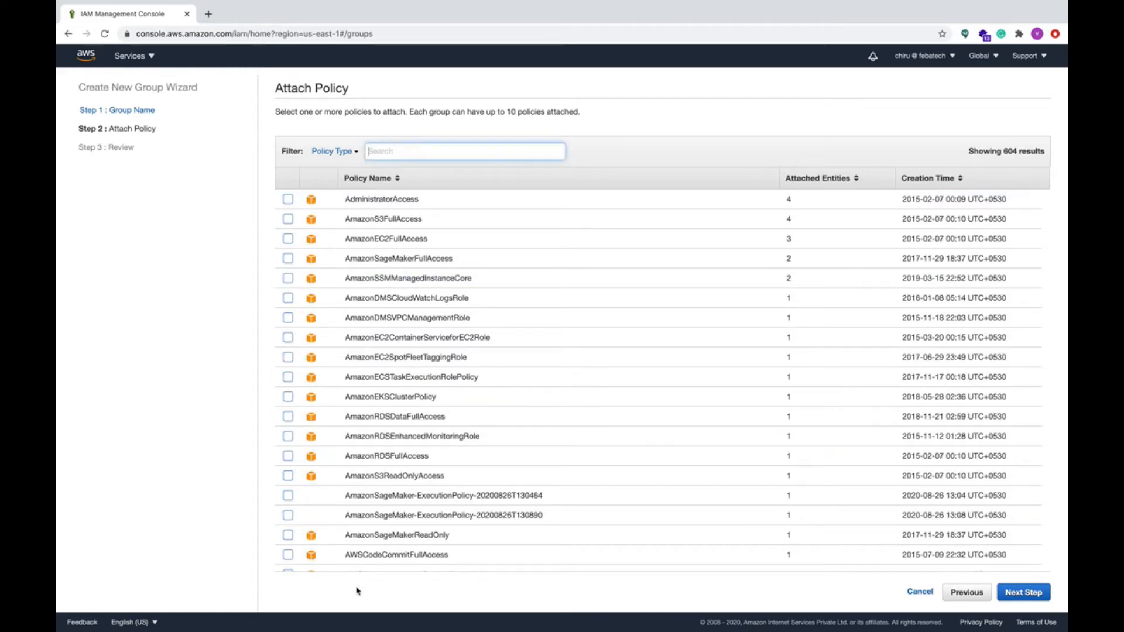
left_click(288, 555)
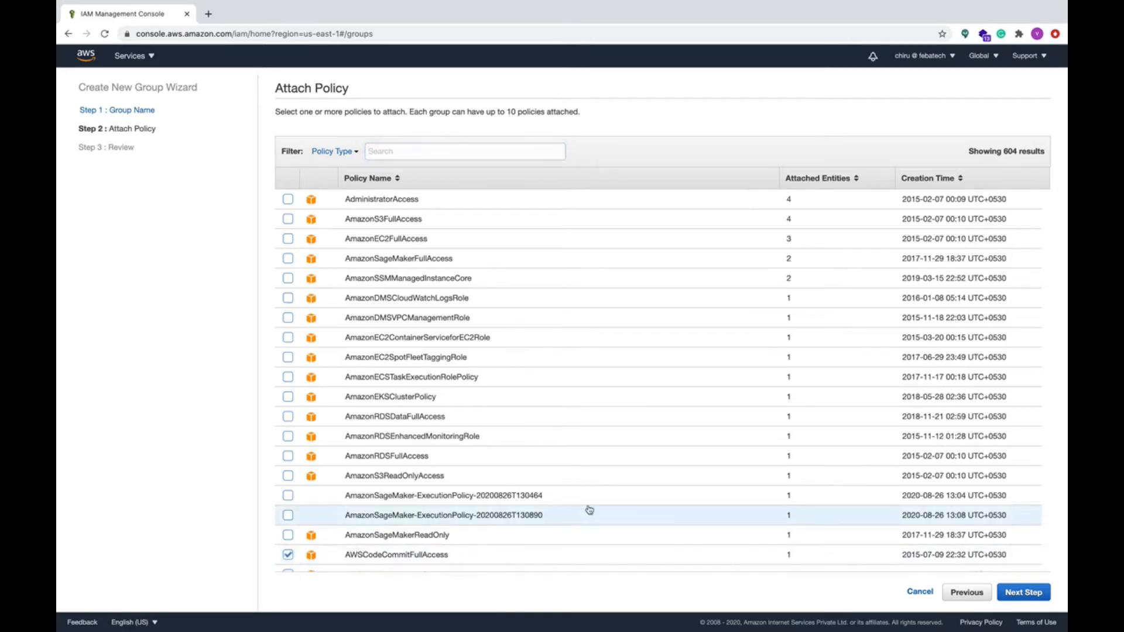
left_click(1029, 594)
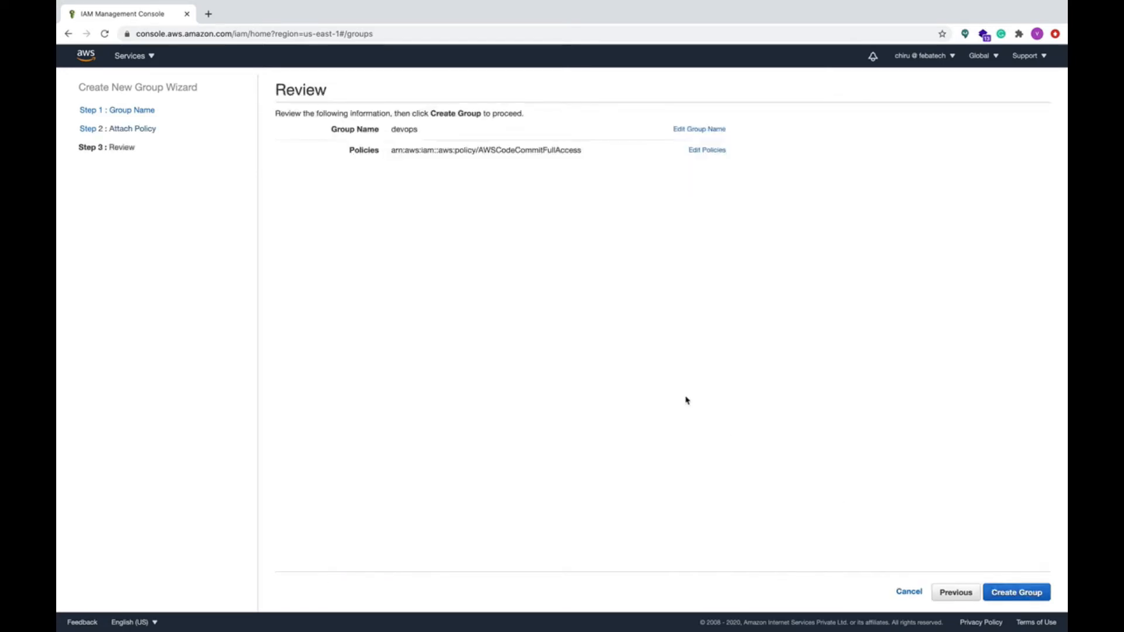
left_click(1019, 593)
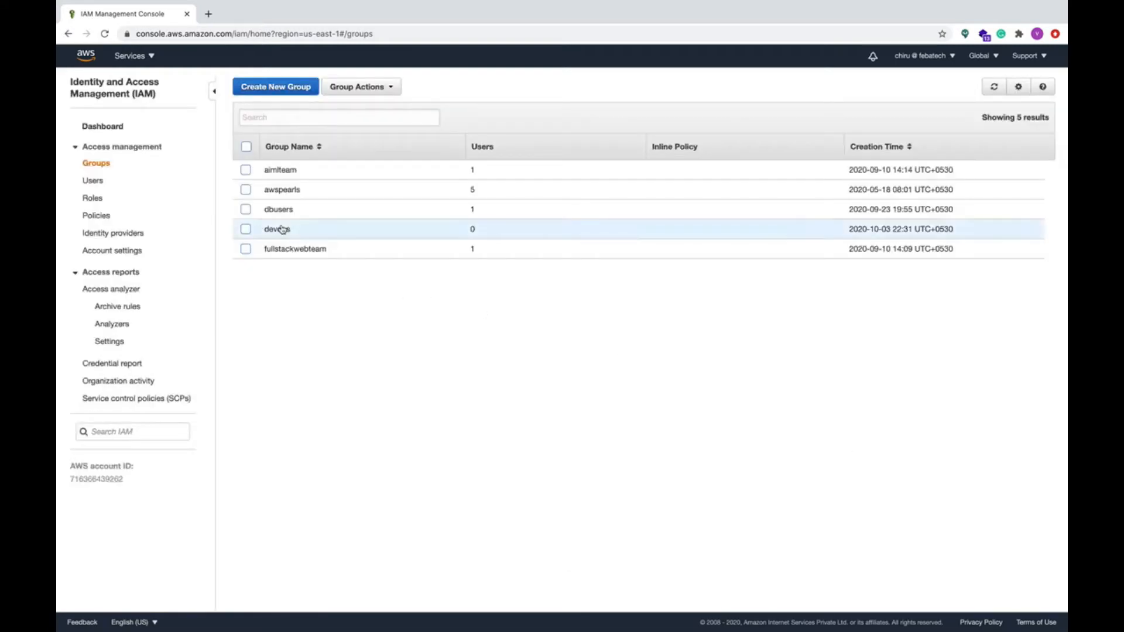
- Start another IAM group named release and proceed to its policy selection
left_click(286, 87)
left_click(401, 133)
type("release")
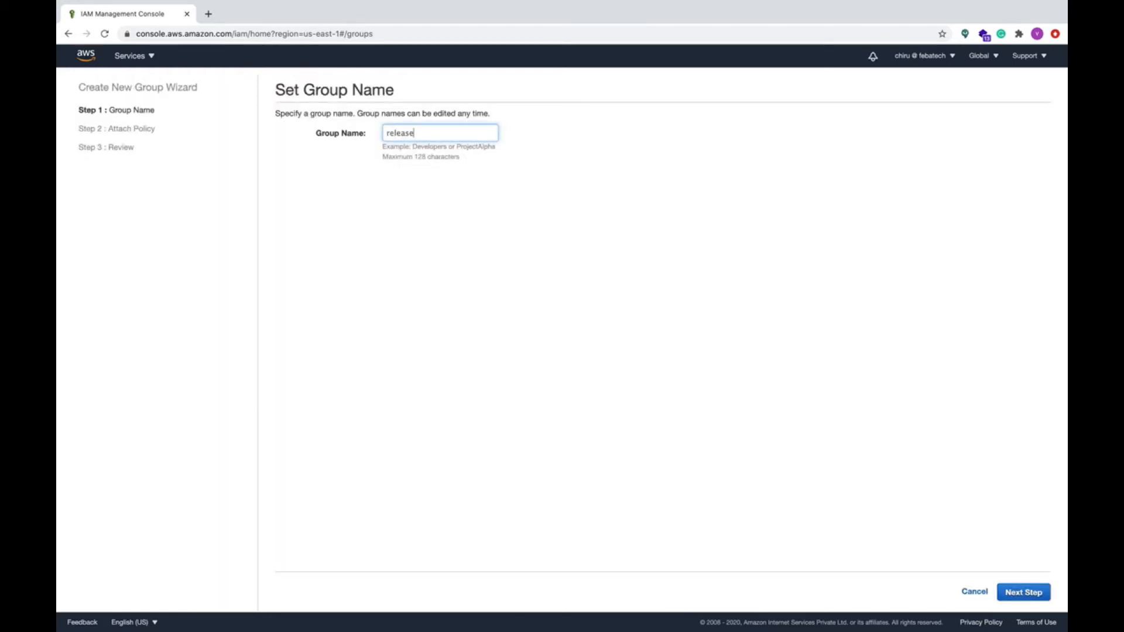
left_click(1031, 593)
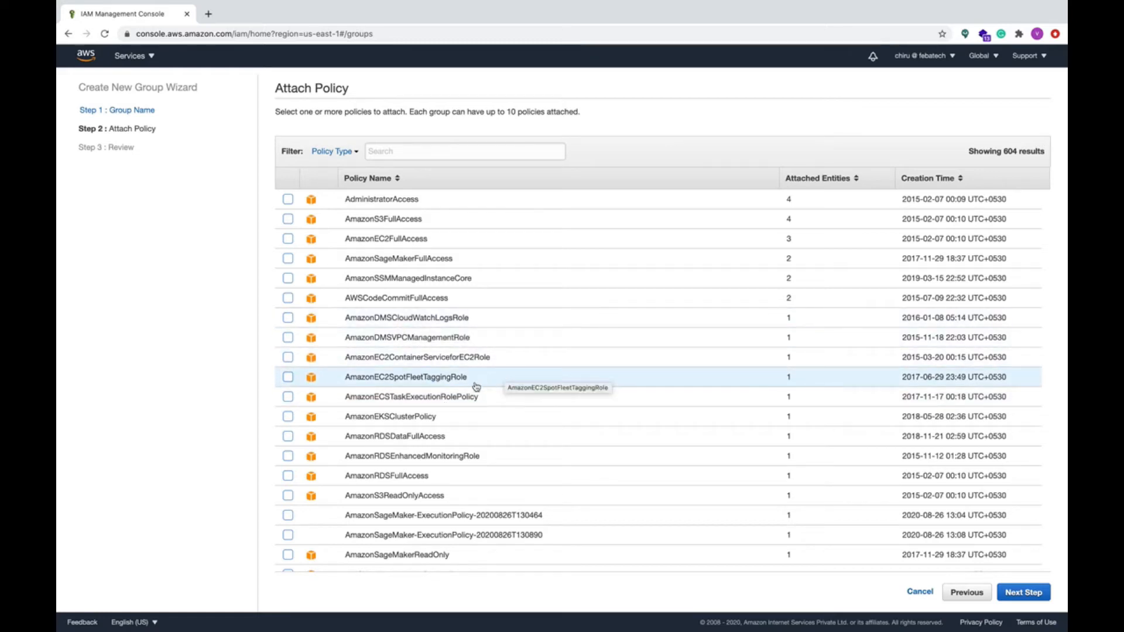
- Filter policies by ECS, attach AmazonECS_FullAccess, AWSCodeDeployRoleForECS and AWSCodeDeployRoleForECSLimited, and create the release group
left_click(381, 150)
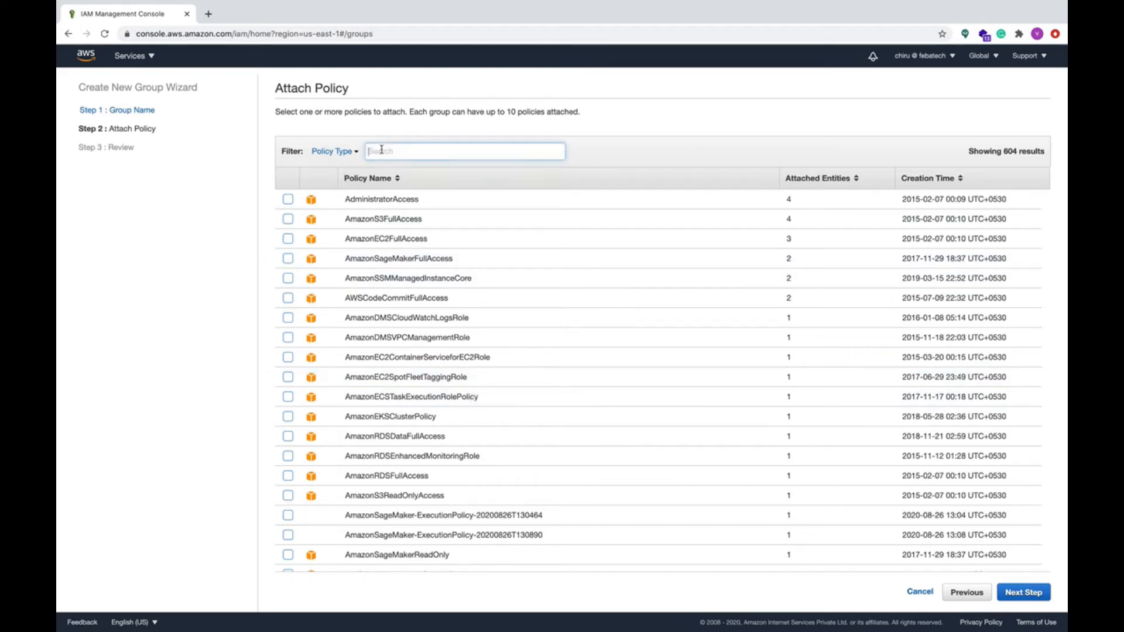
type("ECS")
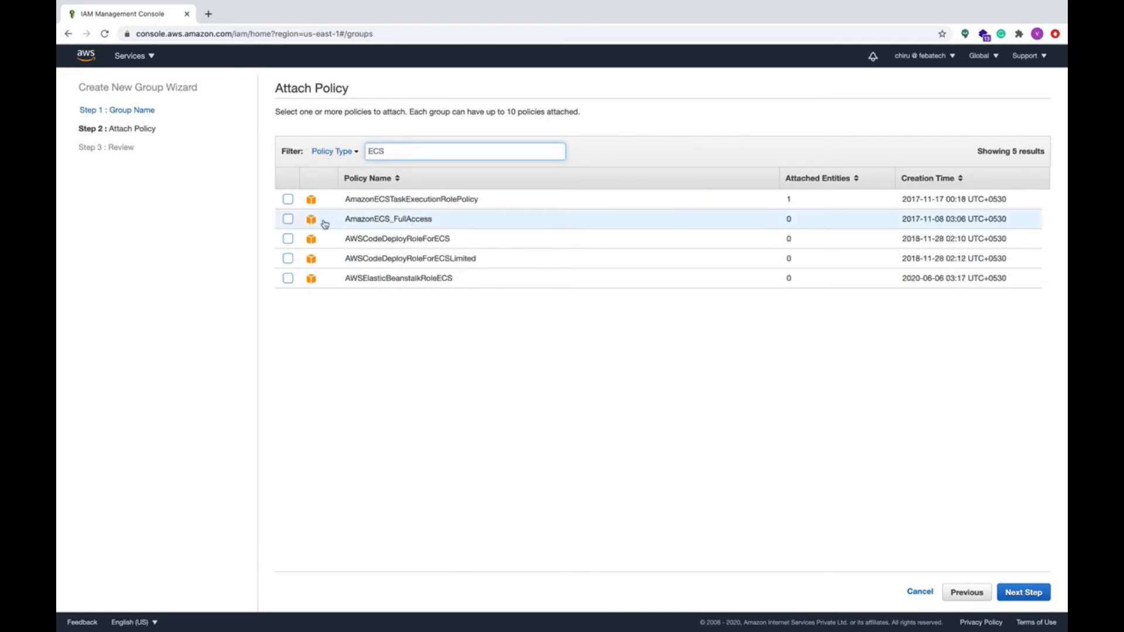
left_click(288, 219)
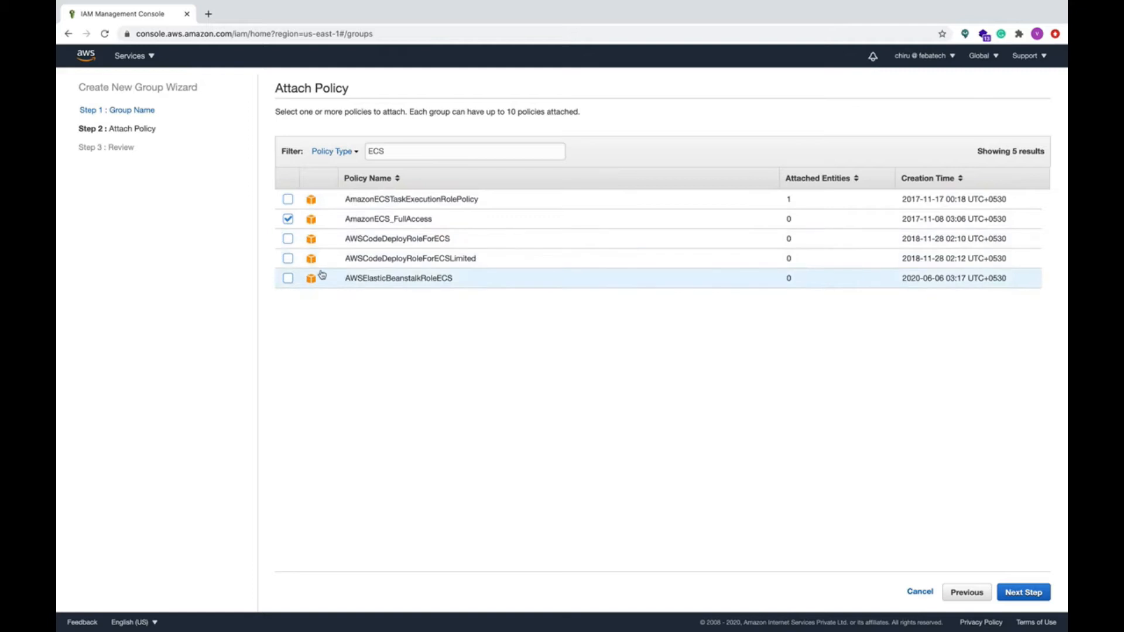
left_click(289, 258)
left_click(288, 240)
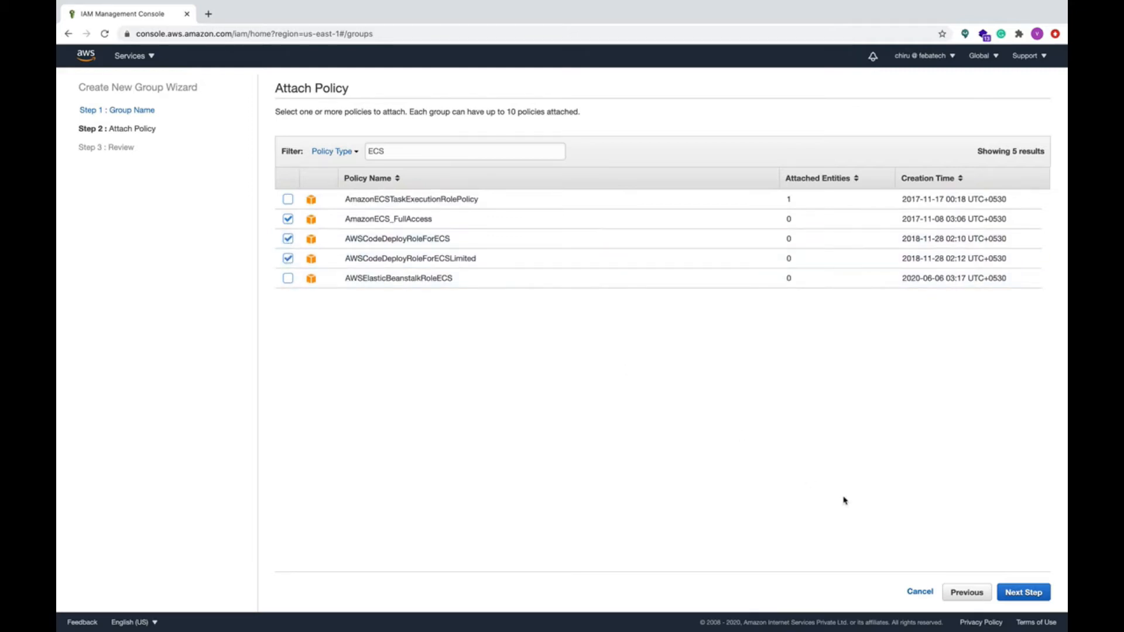
left_click(1024, 593)
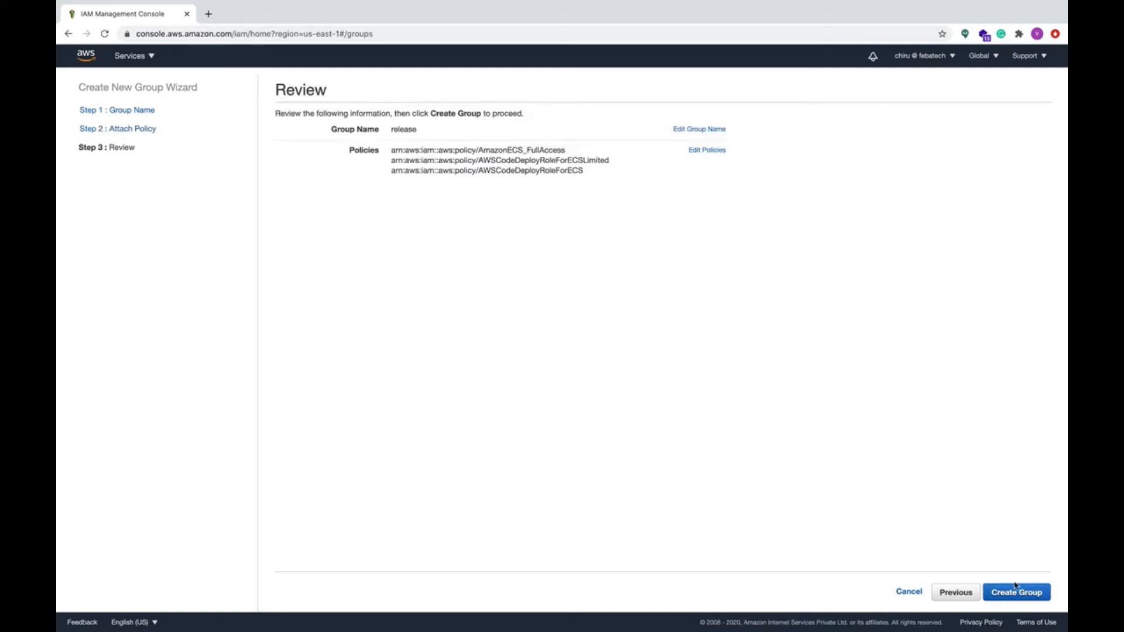
left_click(1026, 593)
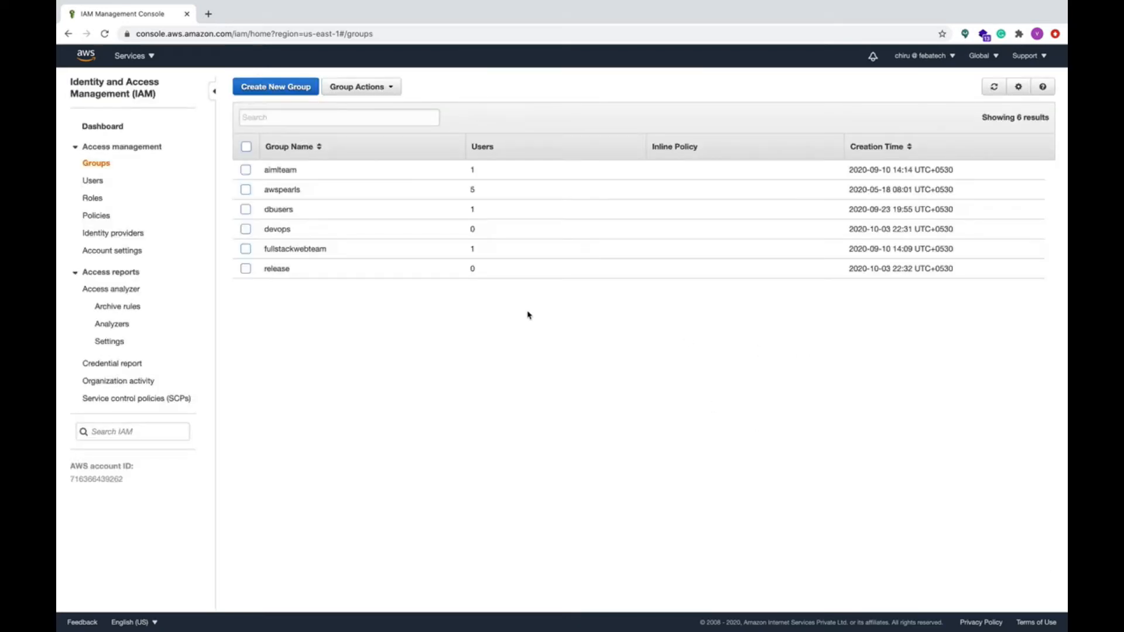
- Add the user listed directly above k8-admin and the last listed user to the devops group
left_click(273, 232)
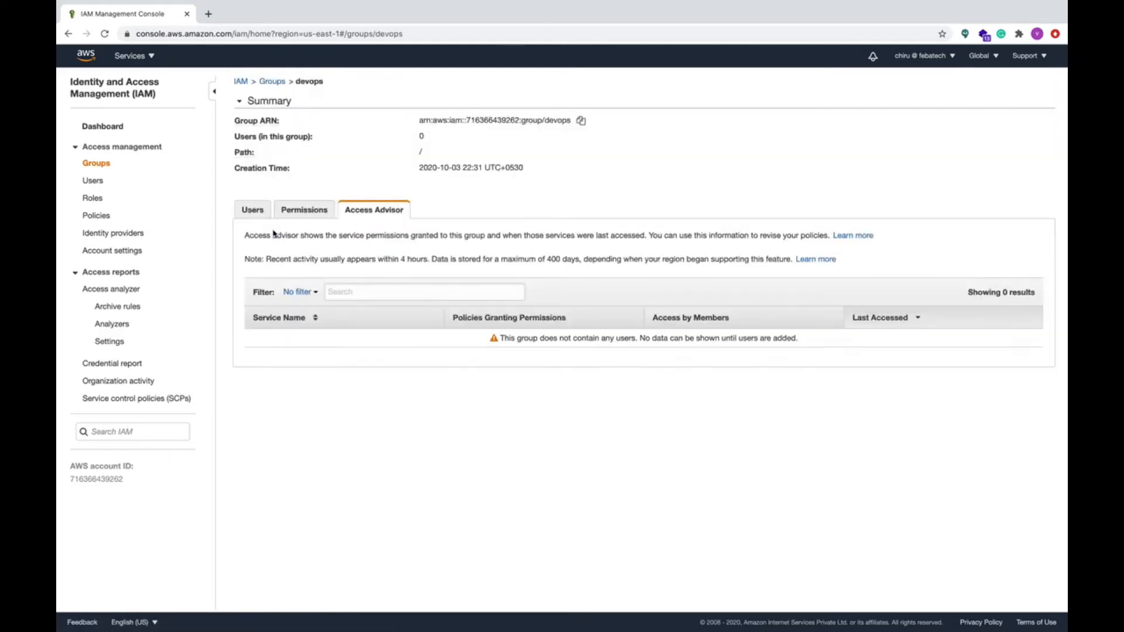
left_click(253, 210)
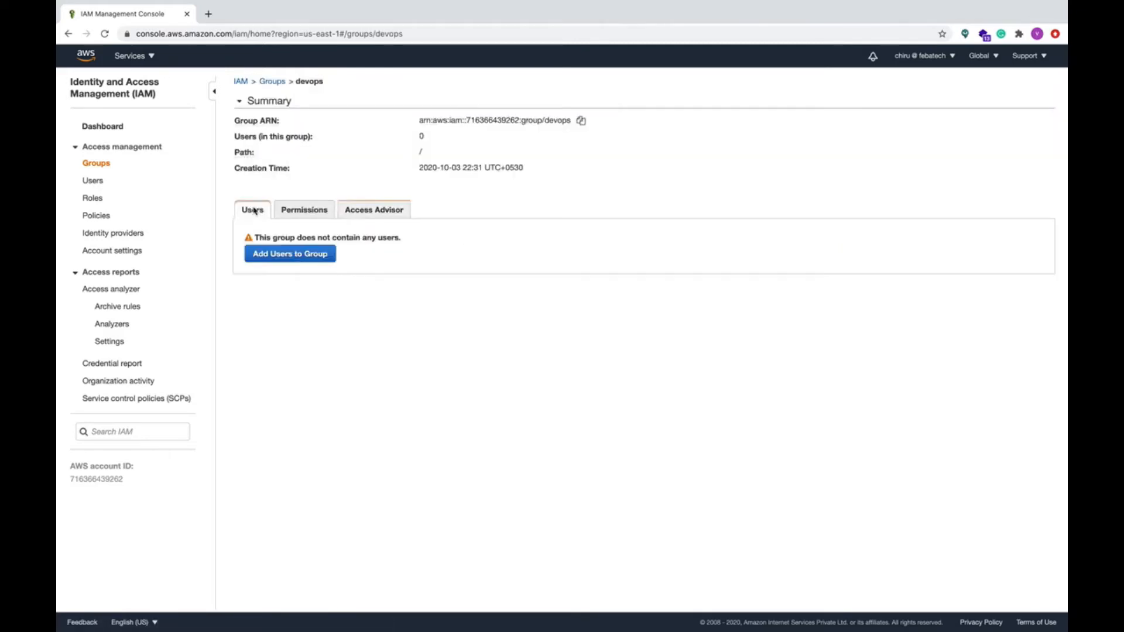
left_click(278, 255)
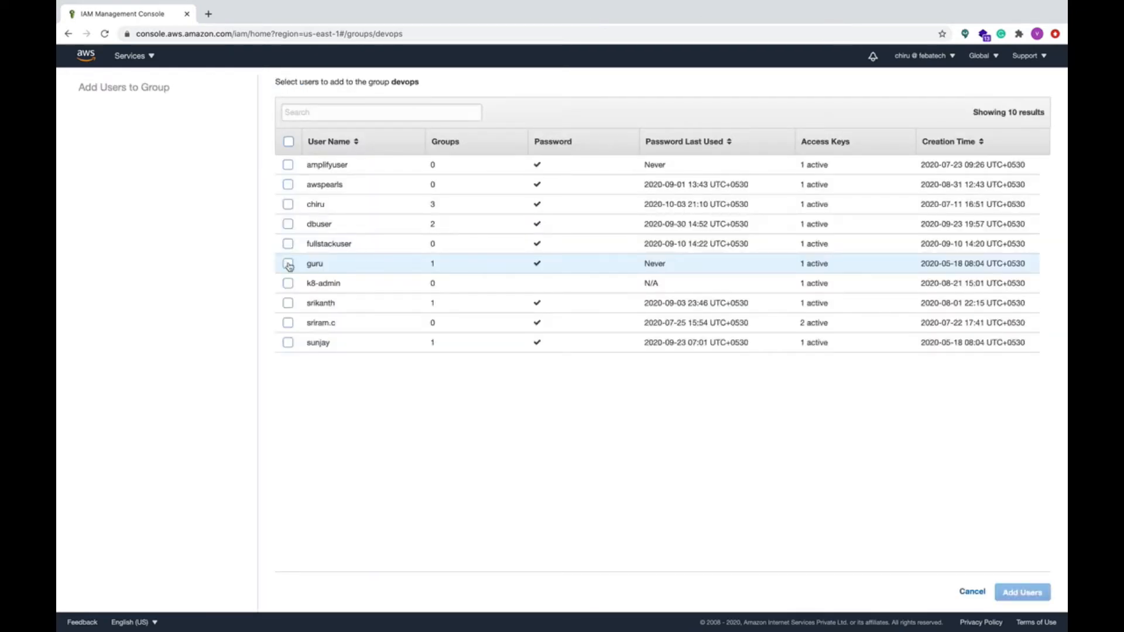
left_click(289, 343)
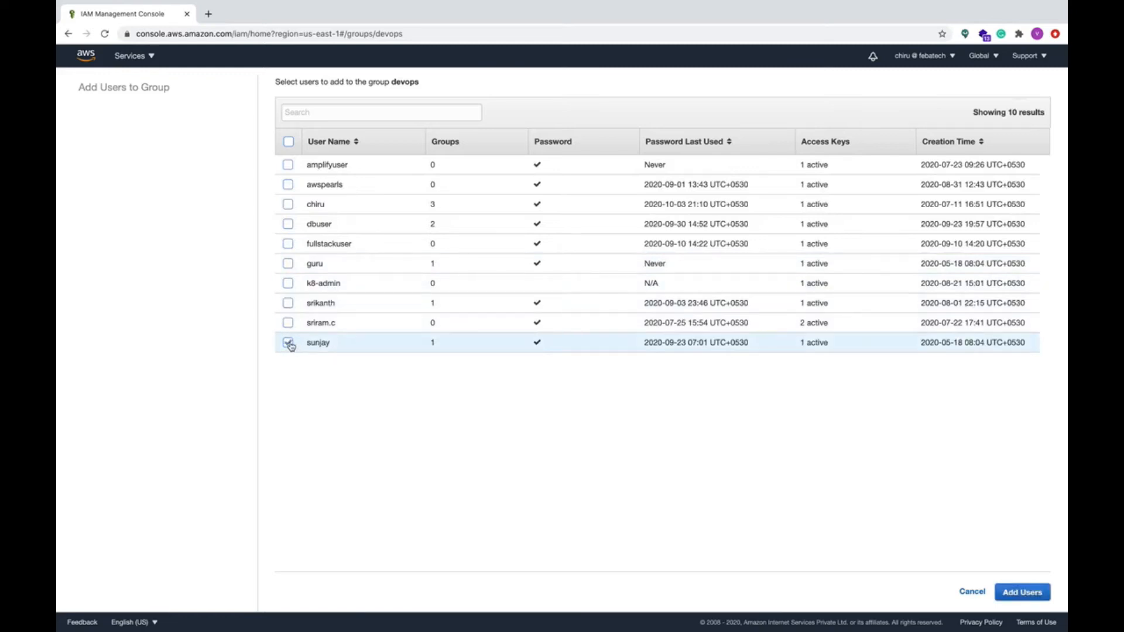
left_click(288, 264)
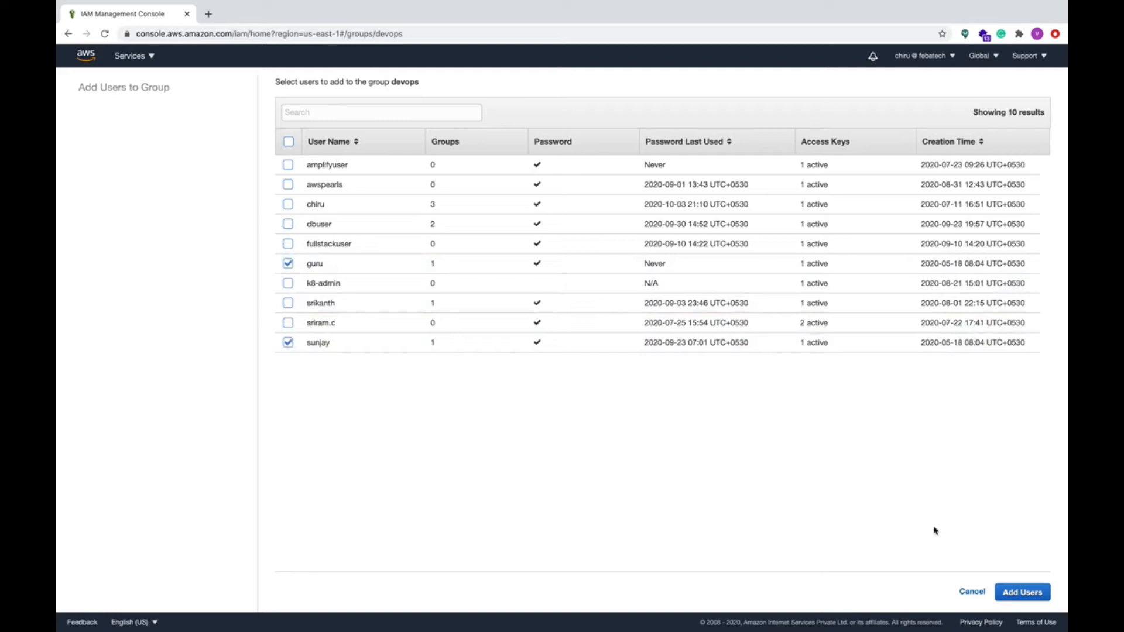
left_click(1028, 592)
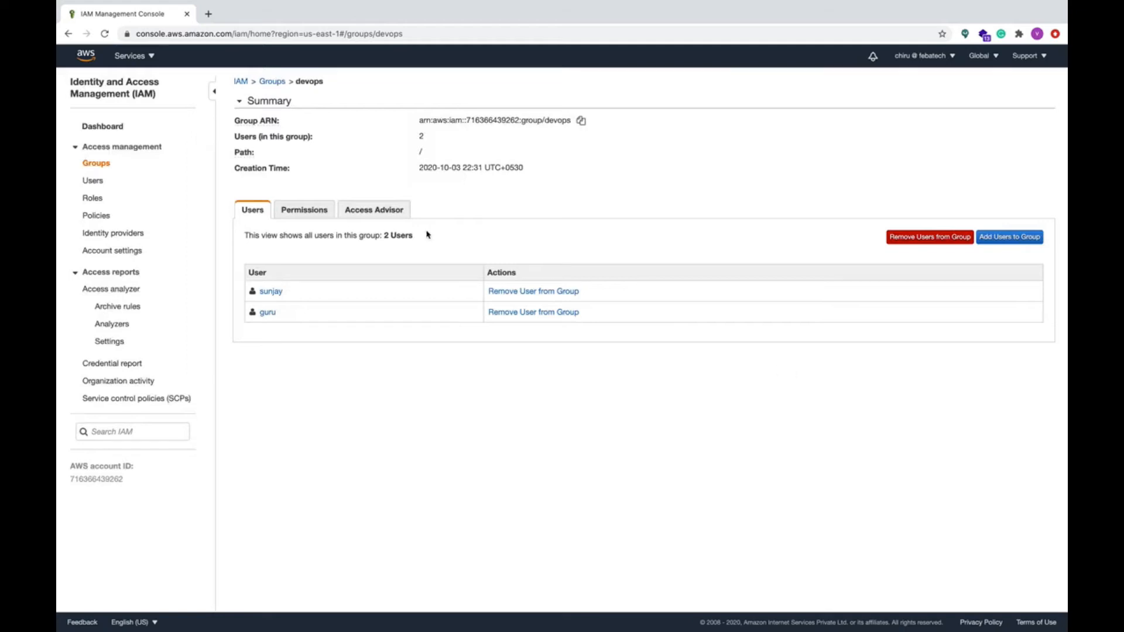
- Review the devops group's attached policies and members, and return to the group list
left_click(307, 212)
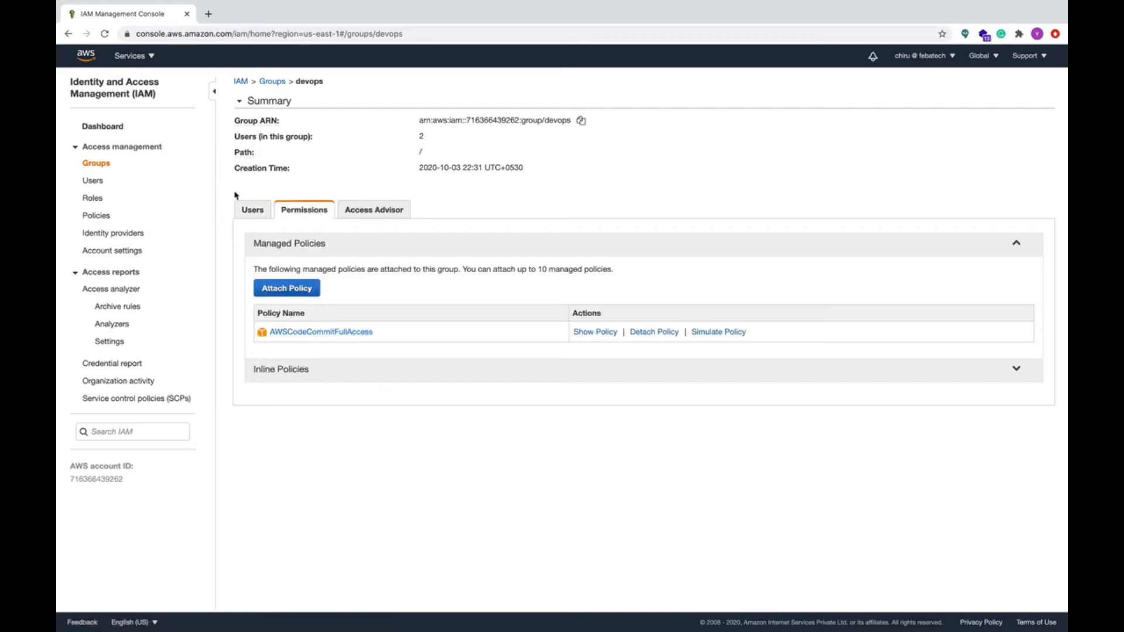
left_click(252, 212)
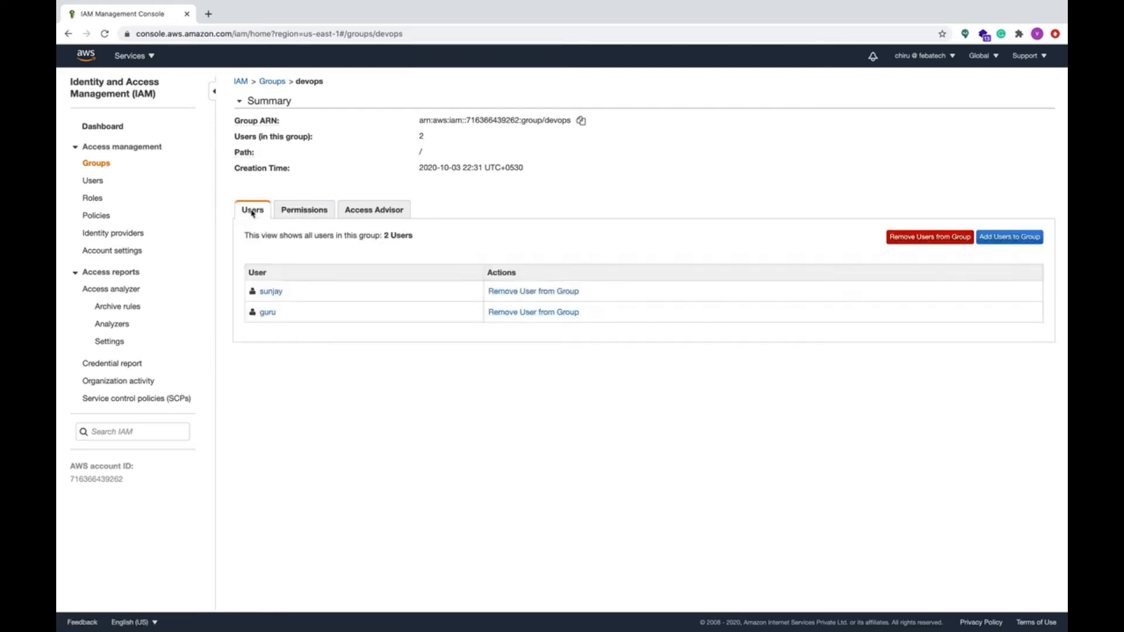
left_click(268, 82)
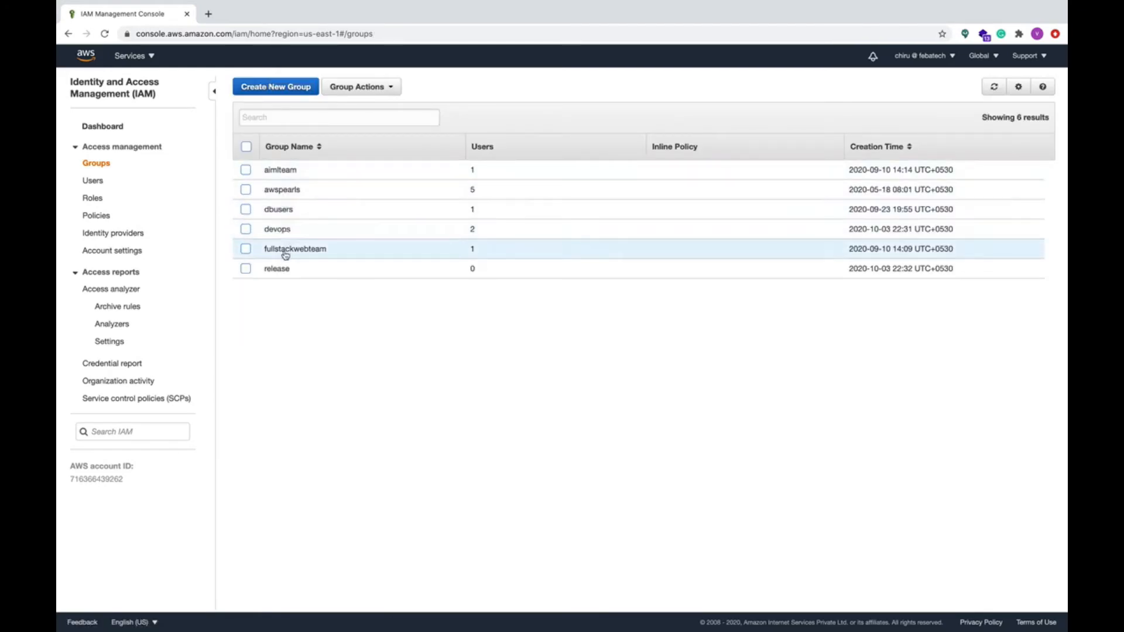
- Add the users listed directly above dbuser and k8-admin, plus the last listed user, to the release group
left_click(278, 269)
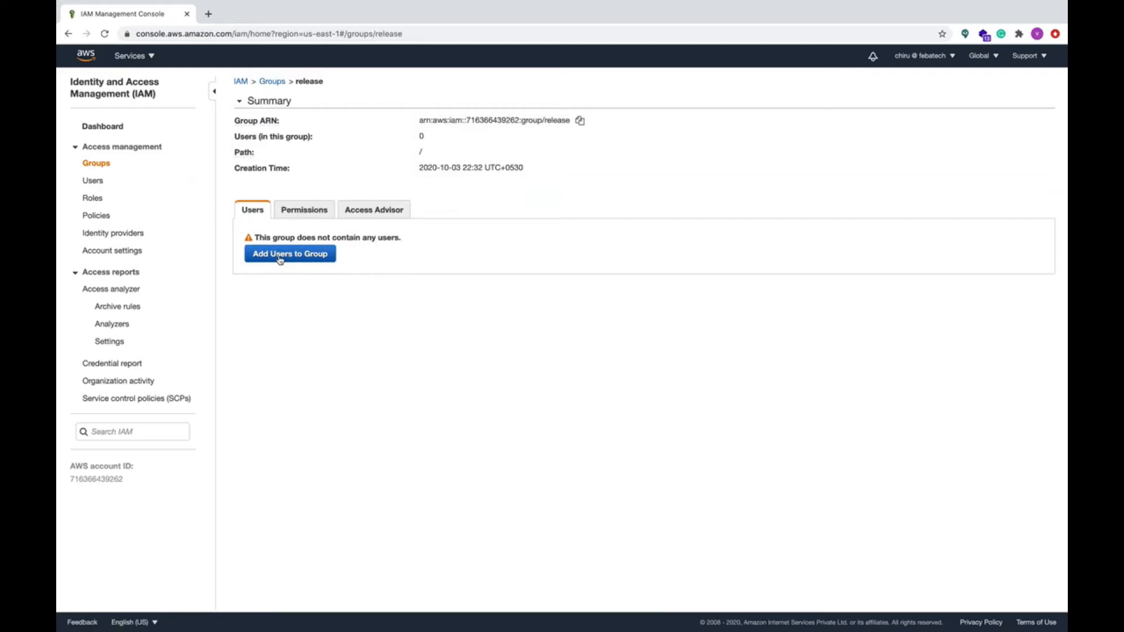
left_click(280, 255)
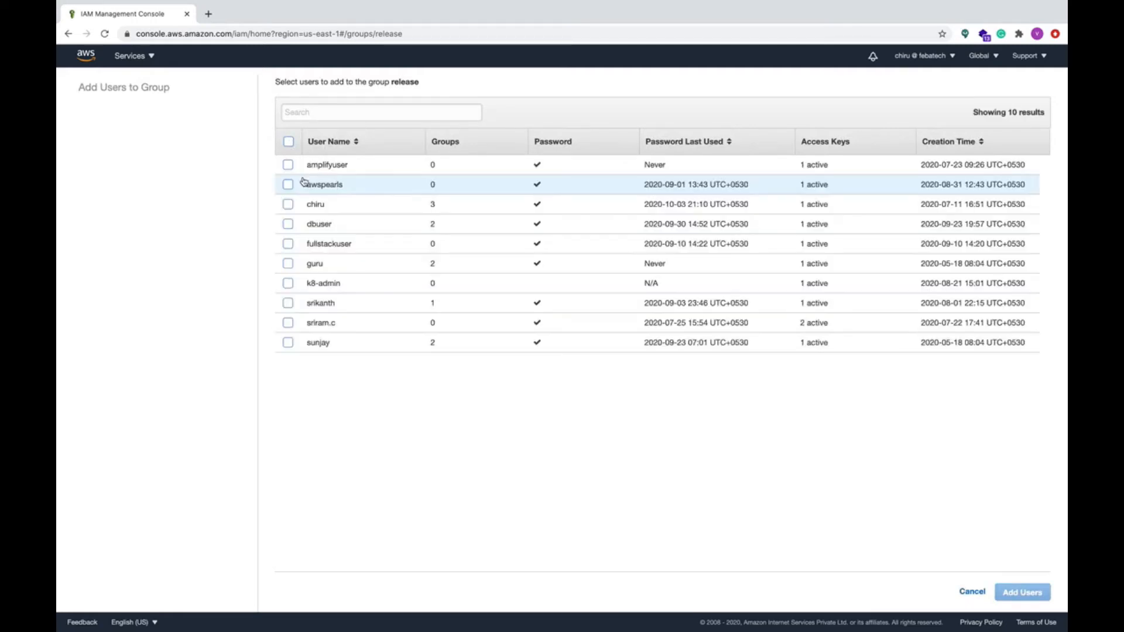
left_click(288, 264)
left_click(289, 343)
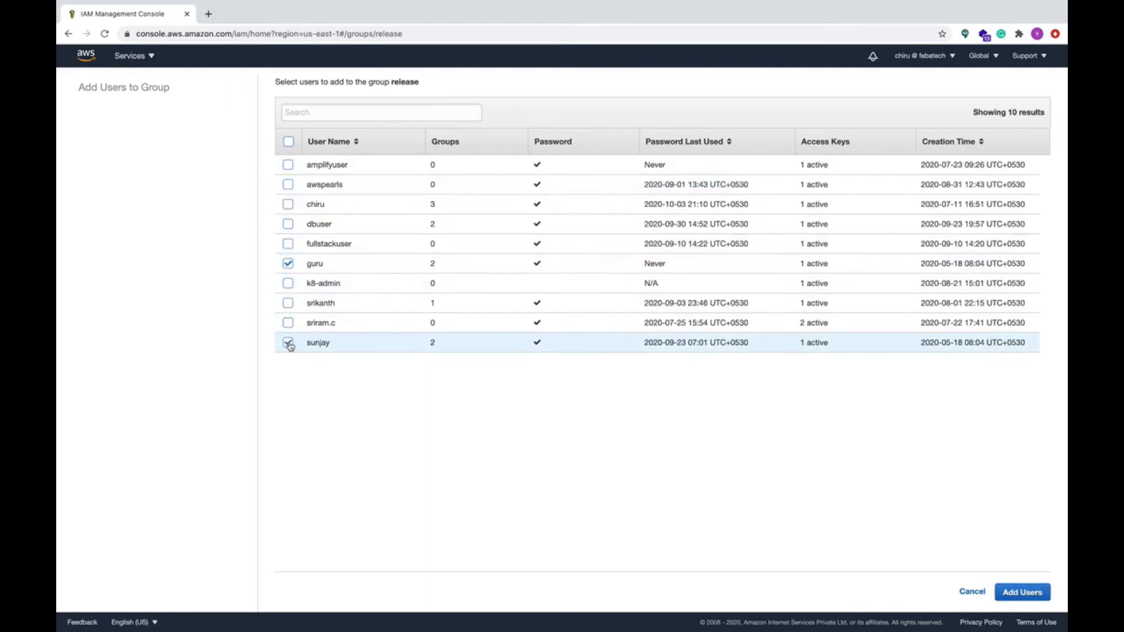
left_click(288, 205)
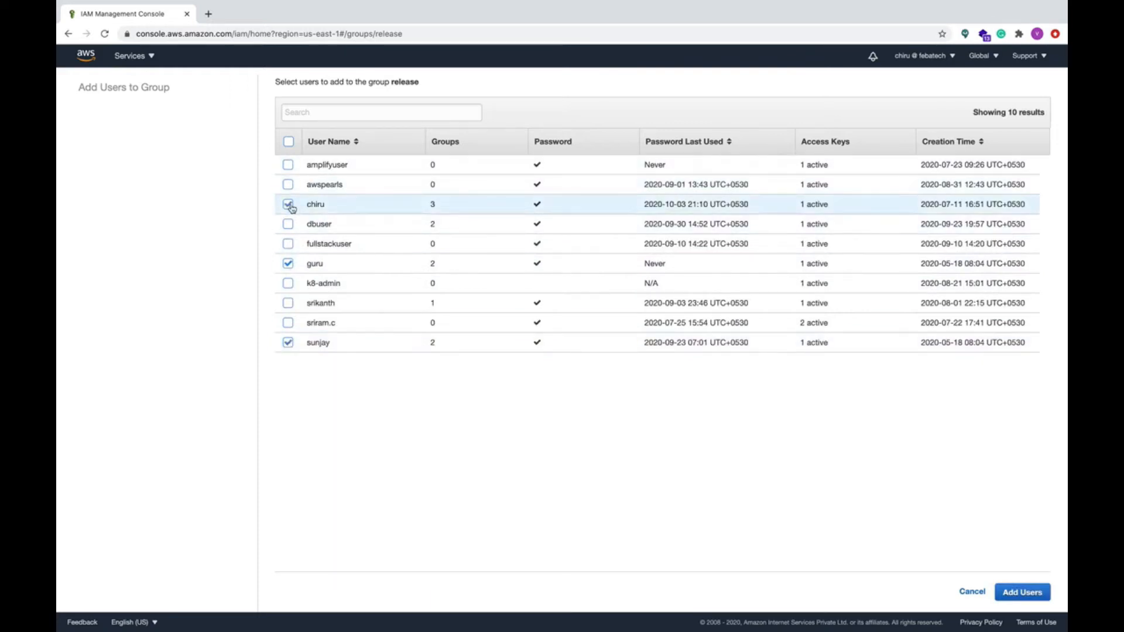
left_click(1022, 592)
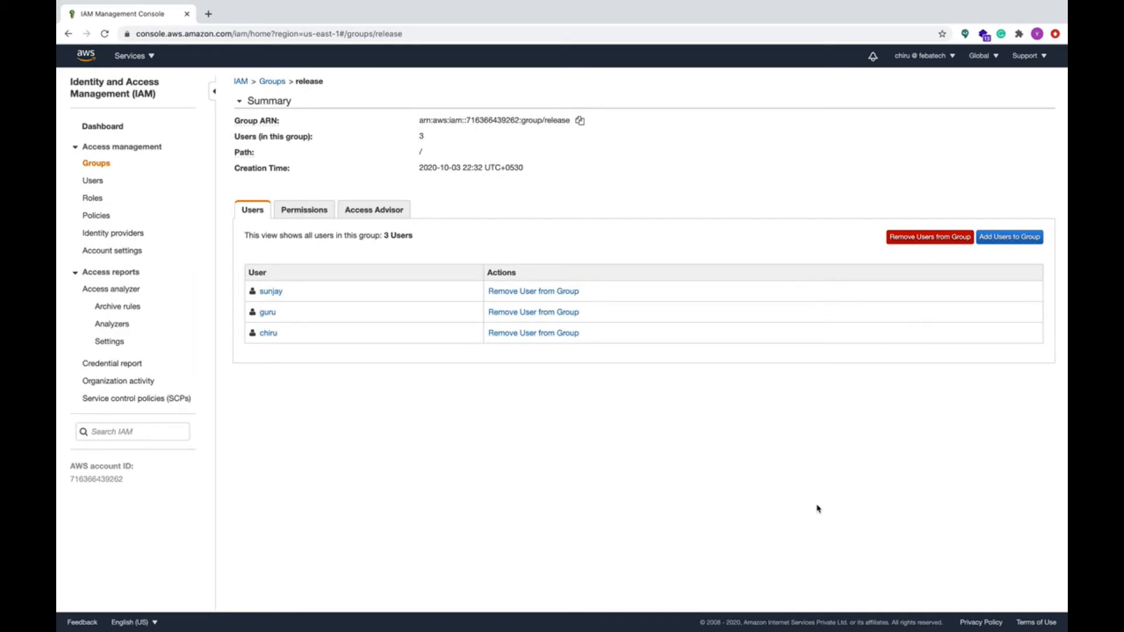
- Check the member counts in the group list and the group memberships in the user list
left_click(273, 82)
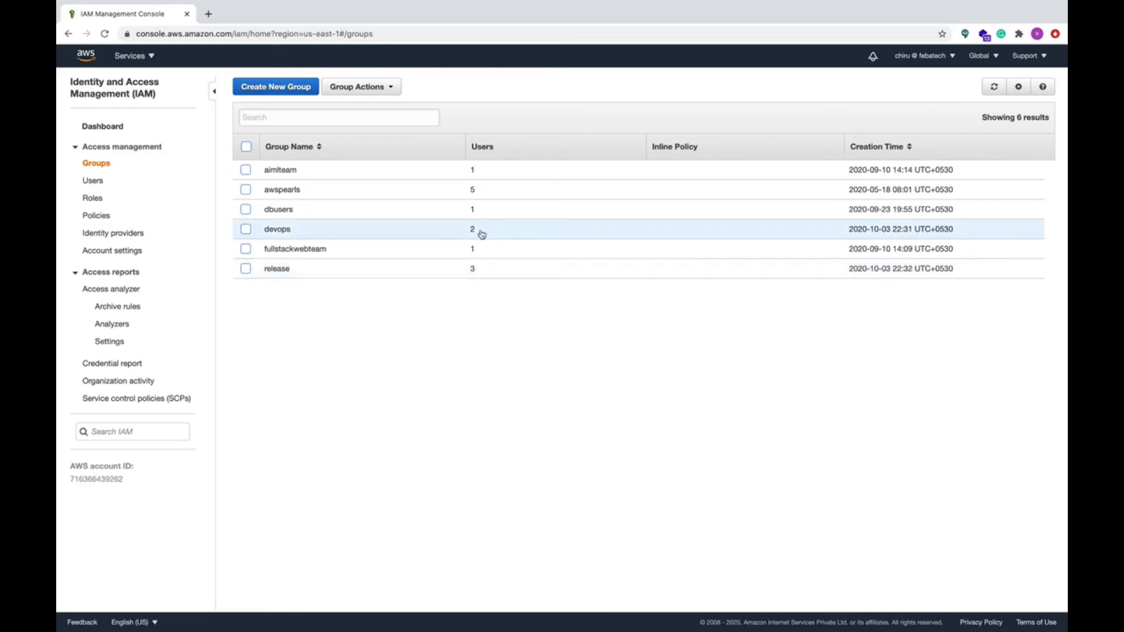
left_click(92, 182)
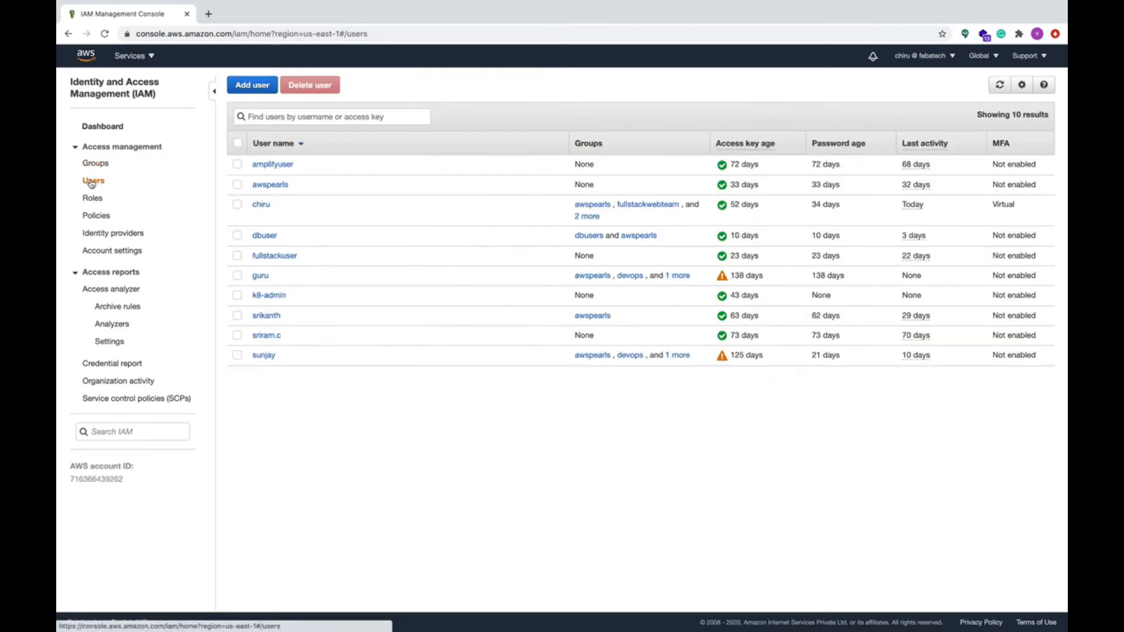
- Review the security credentials of the user listed directly above dbuser
left_click(262, 205)
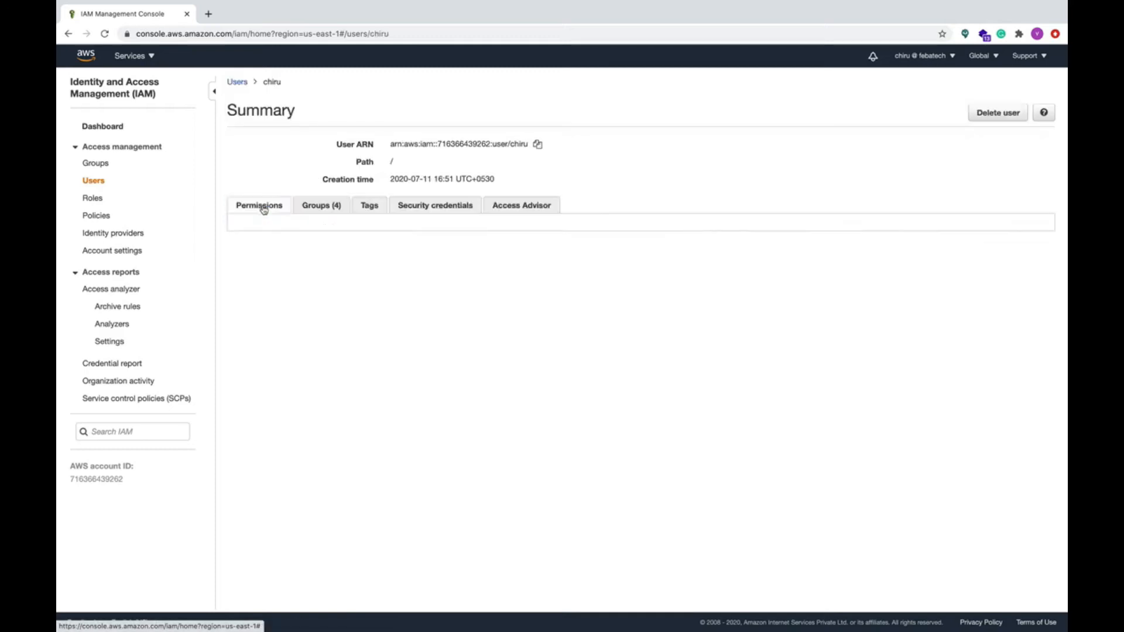
left_click(448, 212)
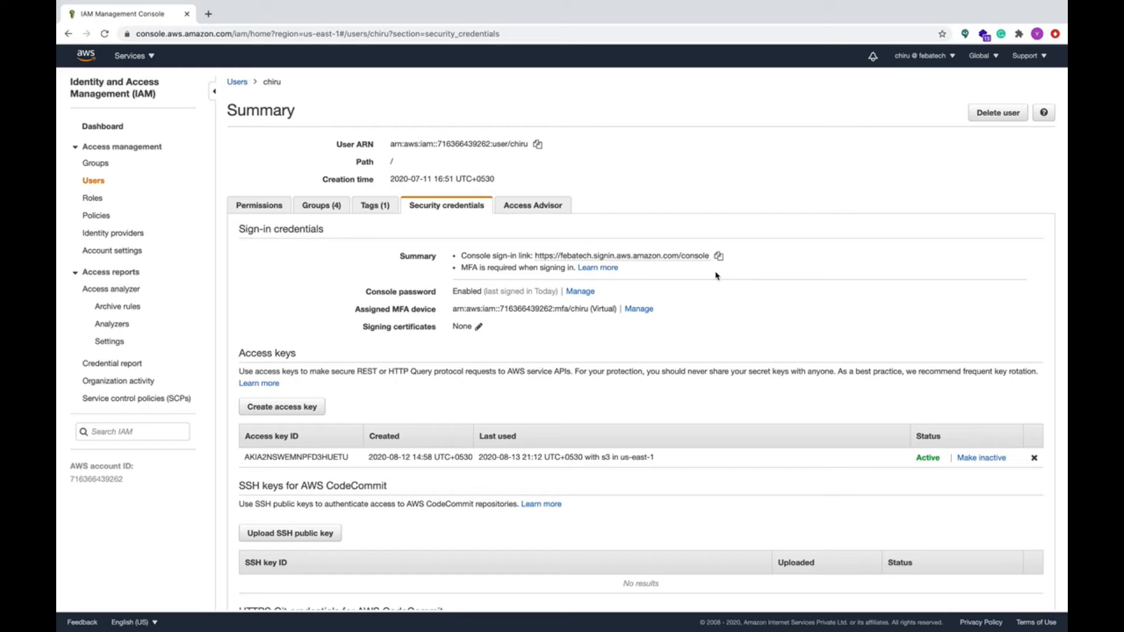
- Start a new IAM role for the EC2 use case and attach the AmazonS3FullAccess policy
left_click(92, 199)
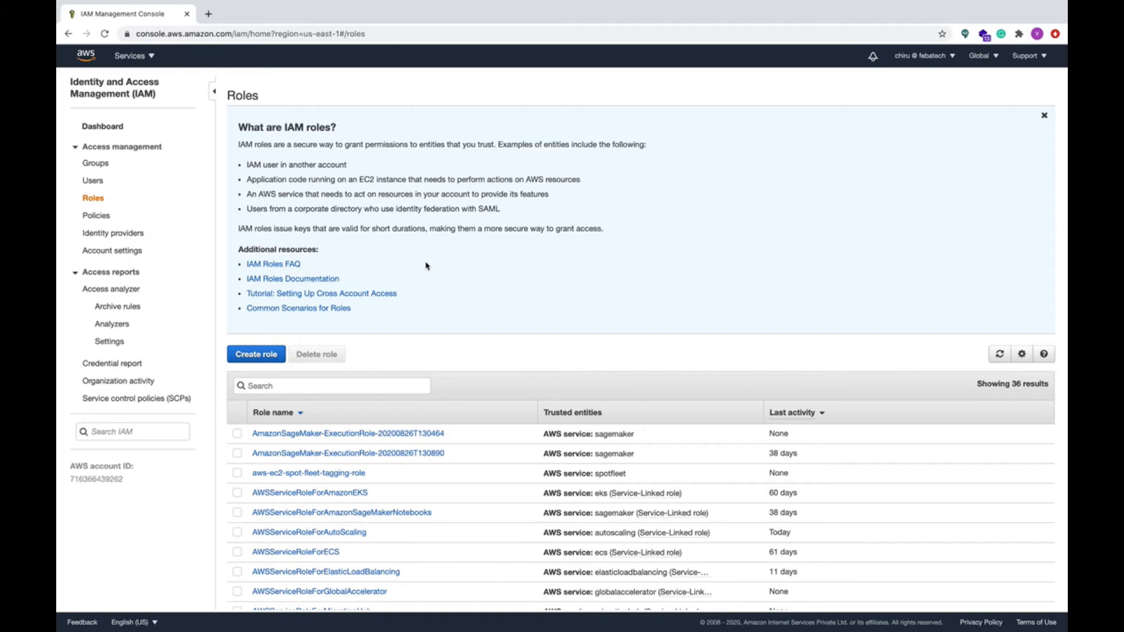
left_click(260, 355)
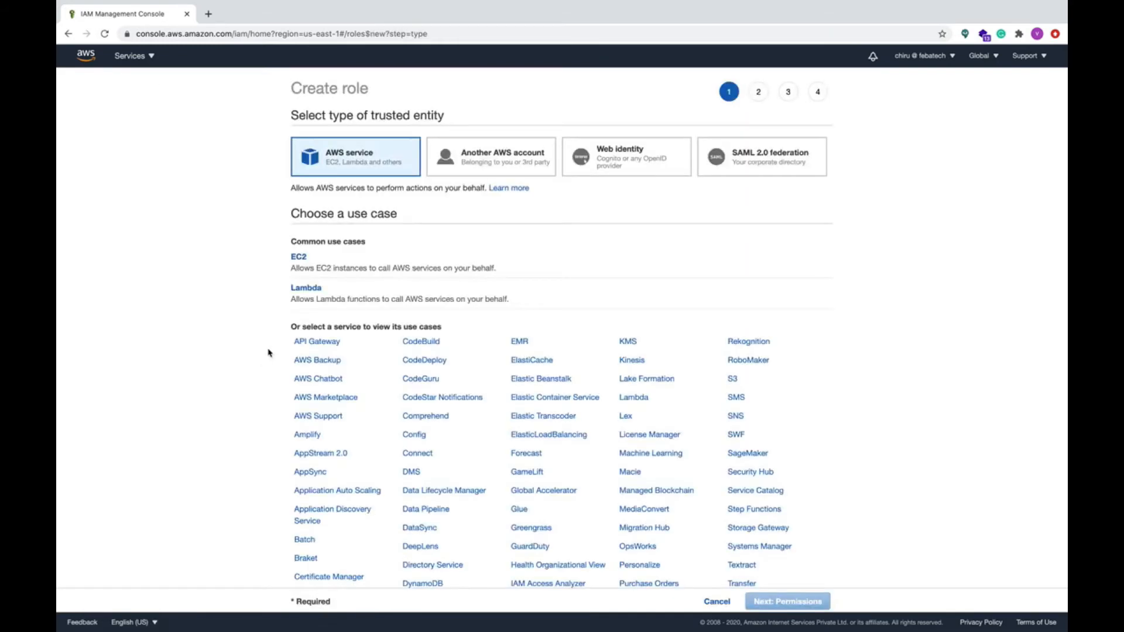
left_click(301, 263)
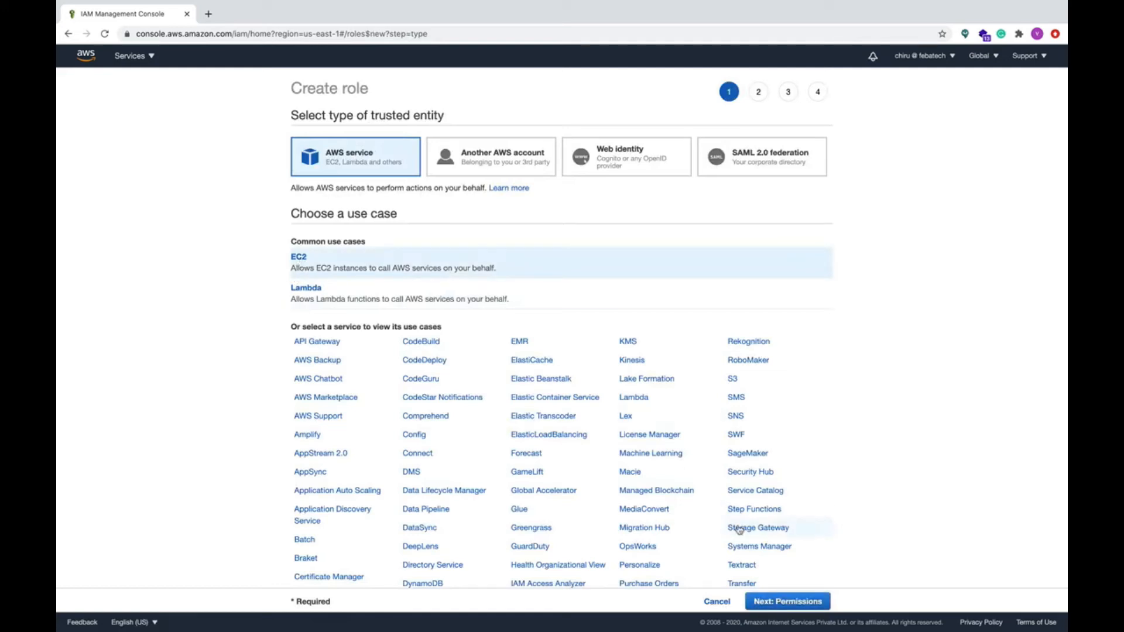
left_click(779, 603)
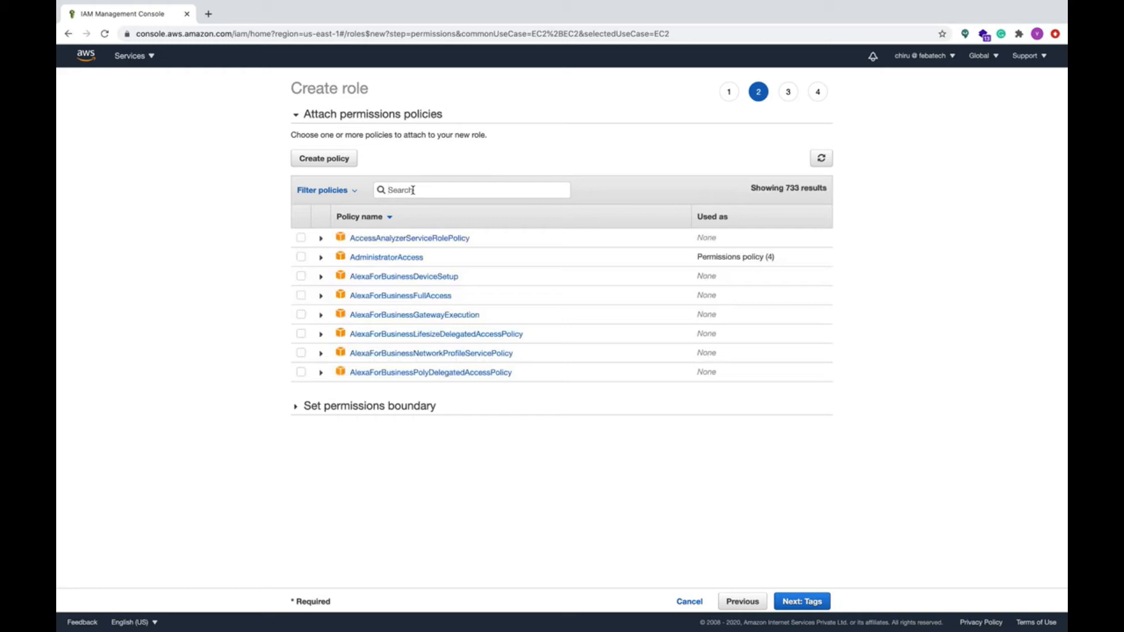
type("S3")
left_click(301, 257)
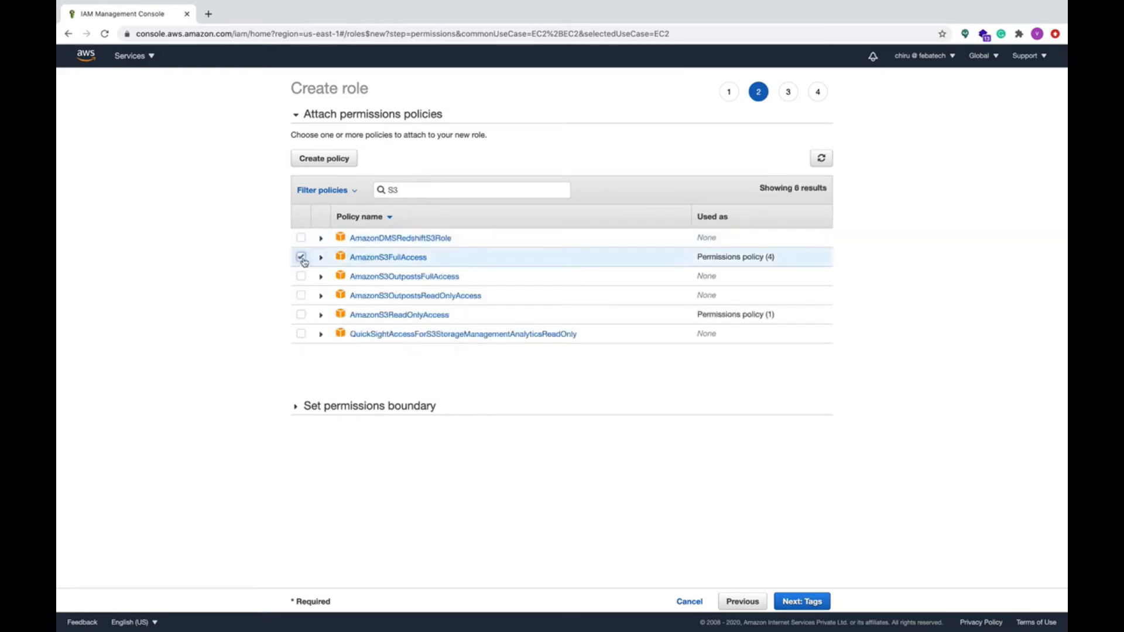
left_click(801, 602)
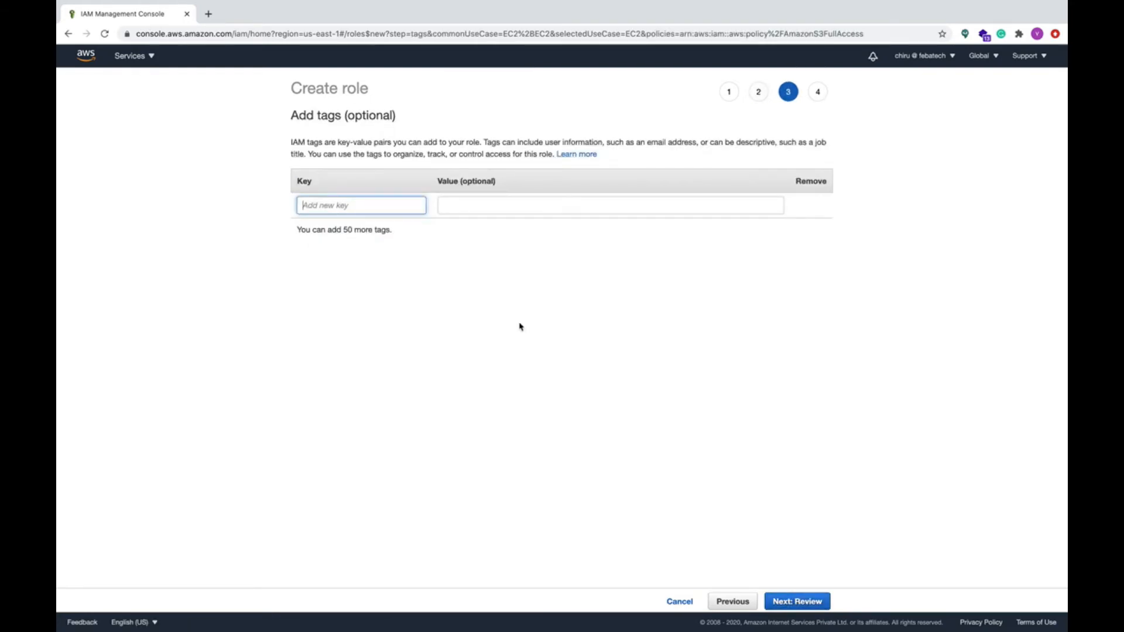
- Tag the new role with the key name and the value ec2role, and proceed to the review
type("name")
key("Tab")
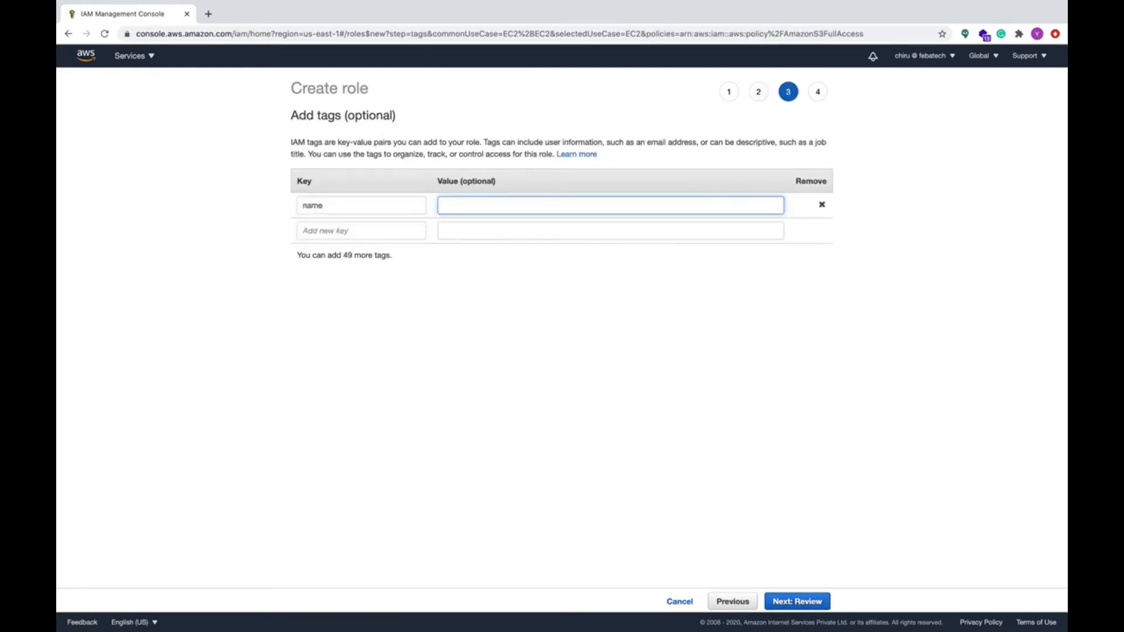
type("ec2role")
left_click(810, 603)
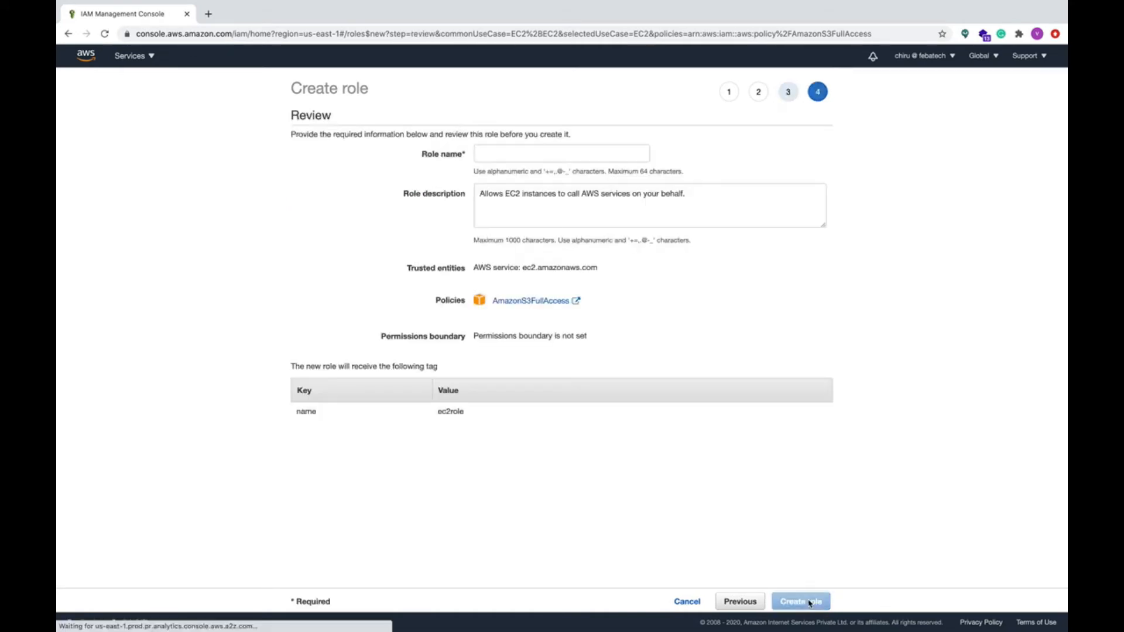
- Create the role under the name myec2s3fullaccessrole and search the role list for myec2
left_click(482, 155)
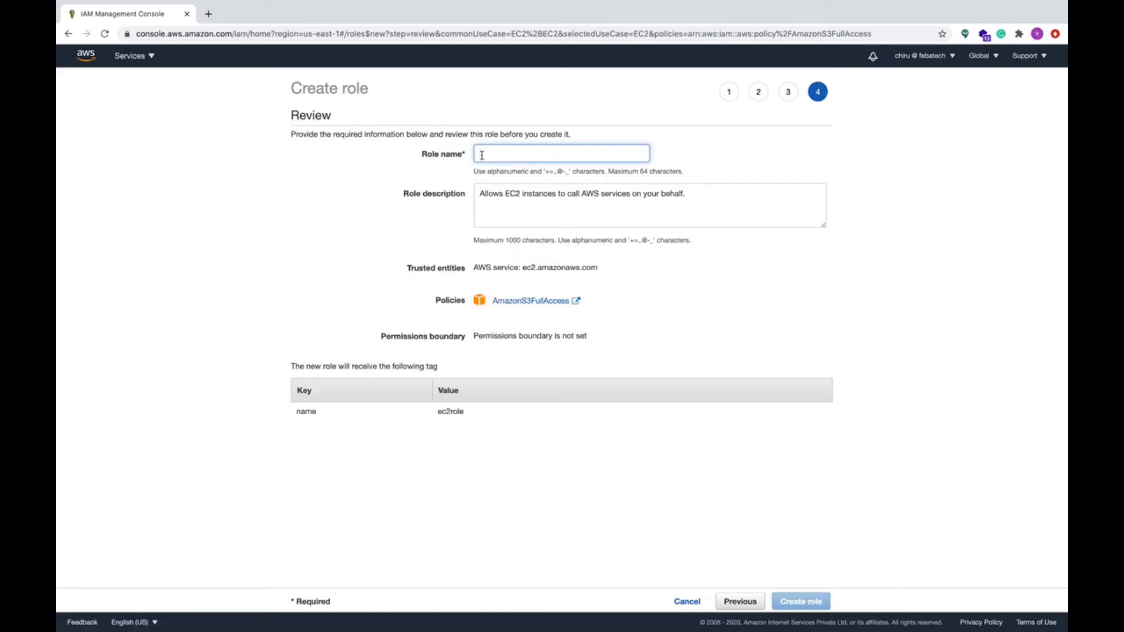
type("my")
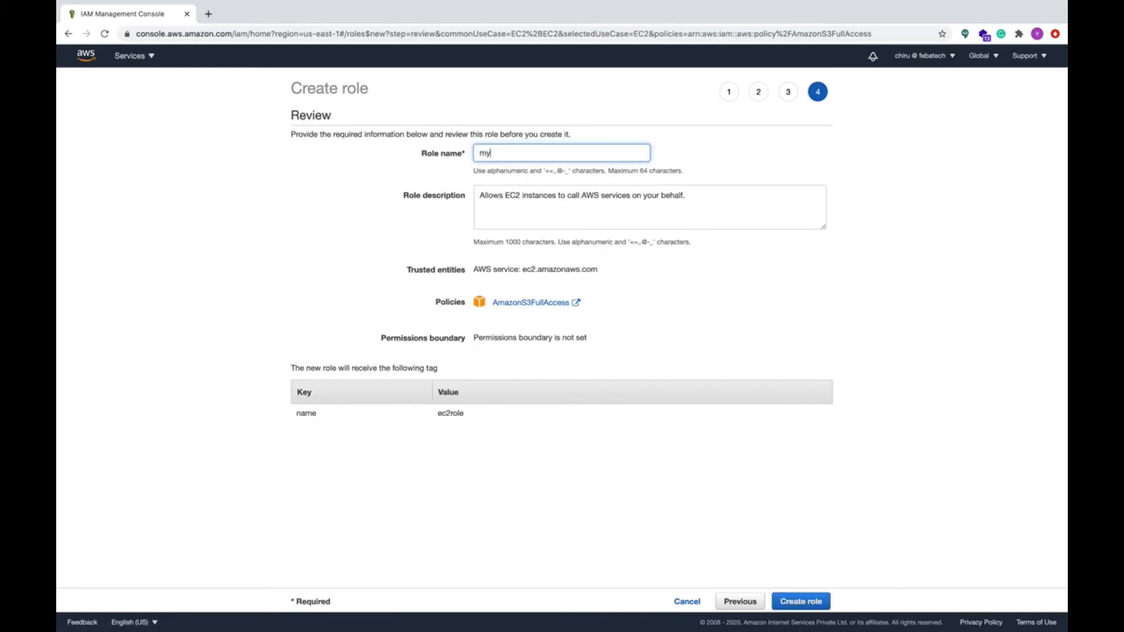
type("ec2s3fullaccessrole")
left_click(814, 602)
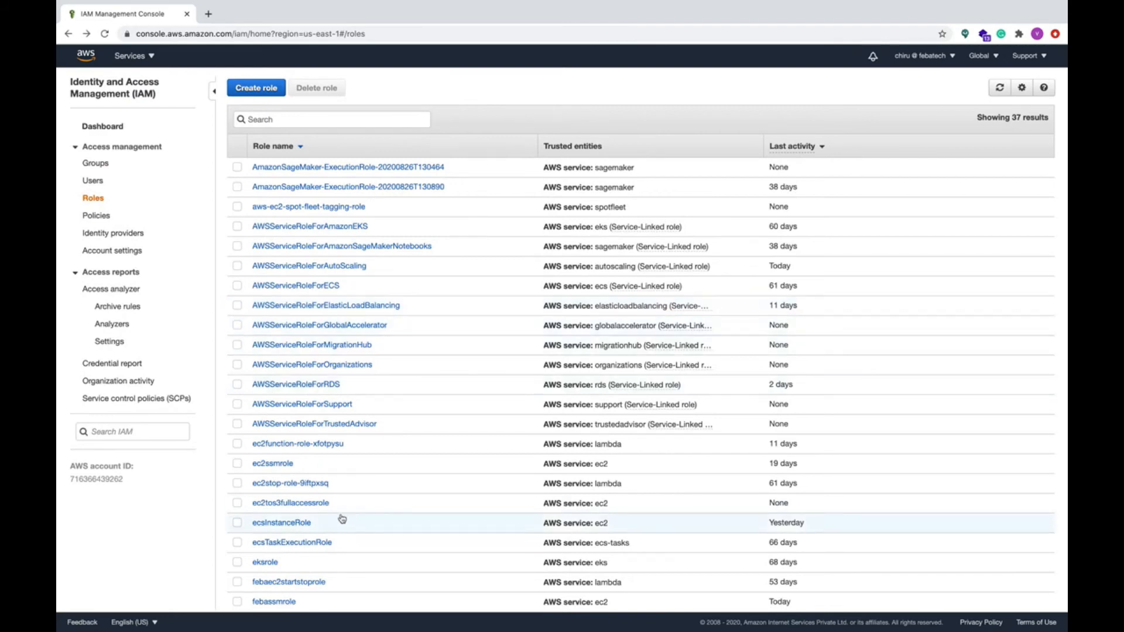
left_click(294, 119)
type("myec2")
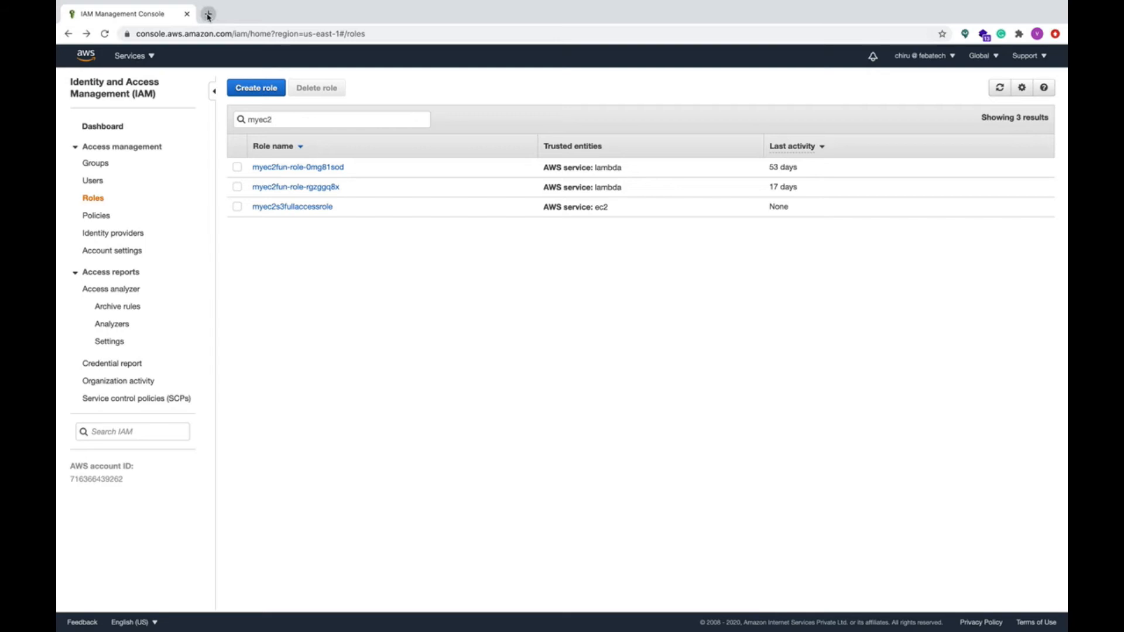
- Set up a new EC2 instance with the 64-bit (x86) Amazon Linux 2 AMI and the t2.micro type
left_click(86, 57)
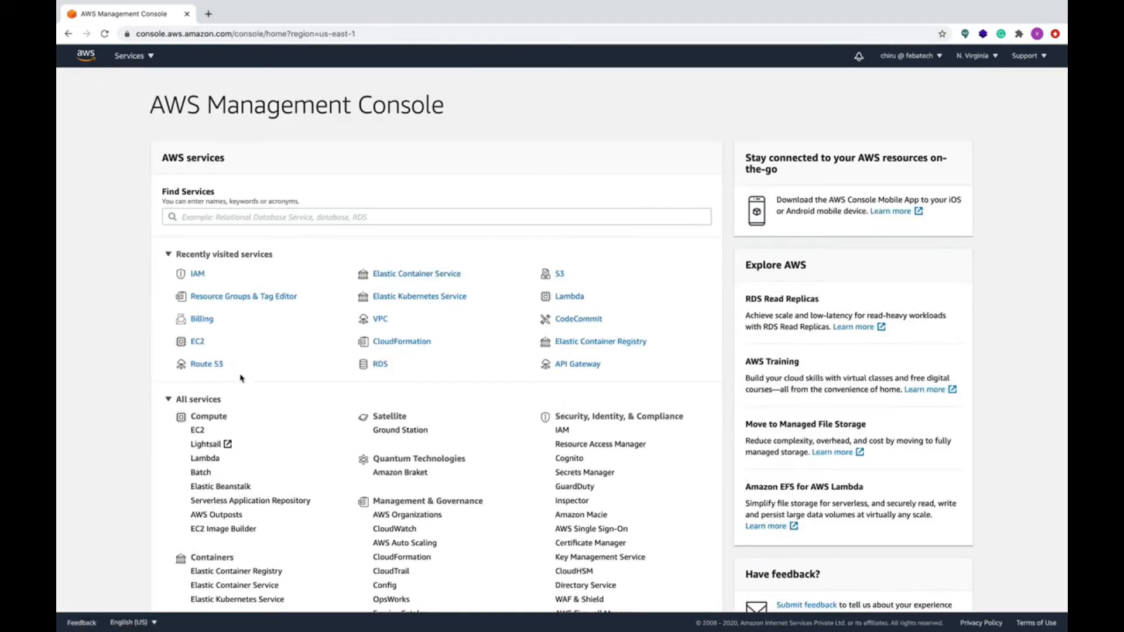
left_click(198, 343)
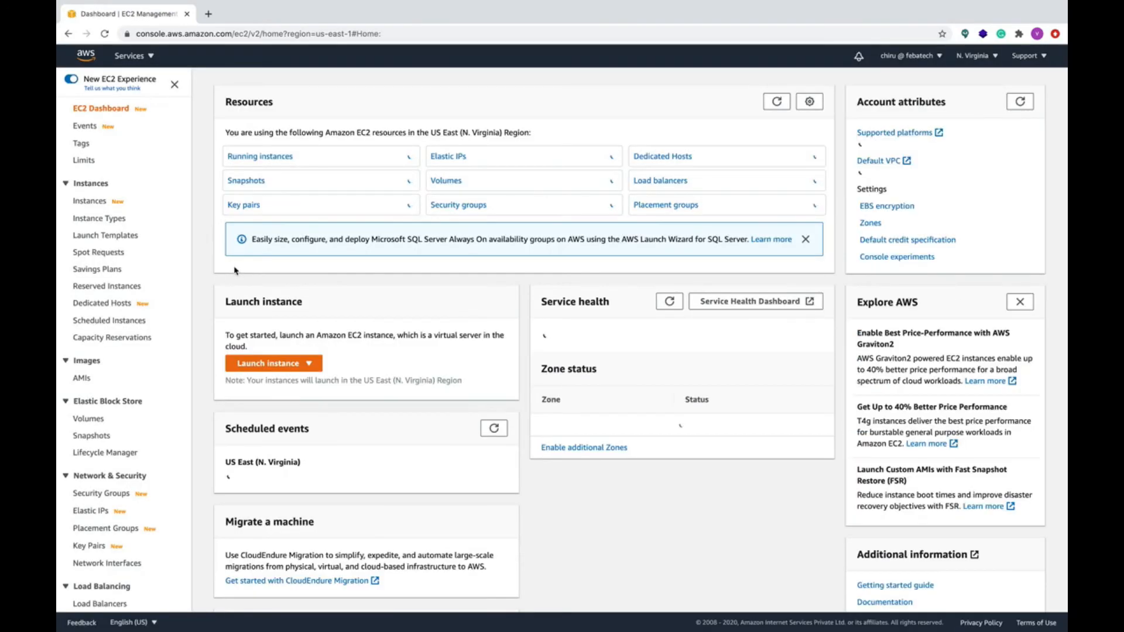
left_click(251, 160)
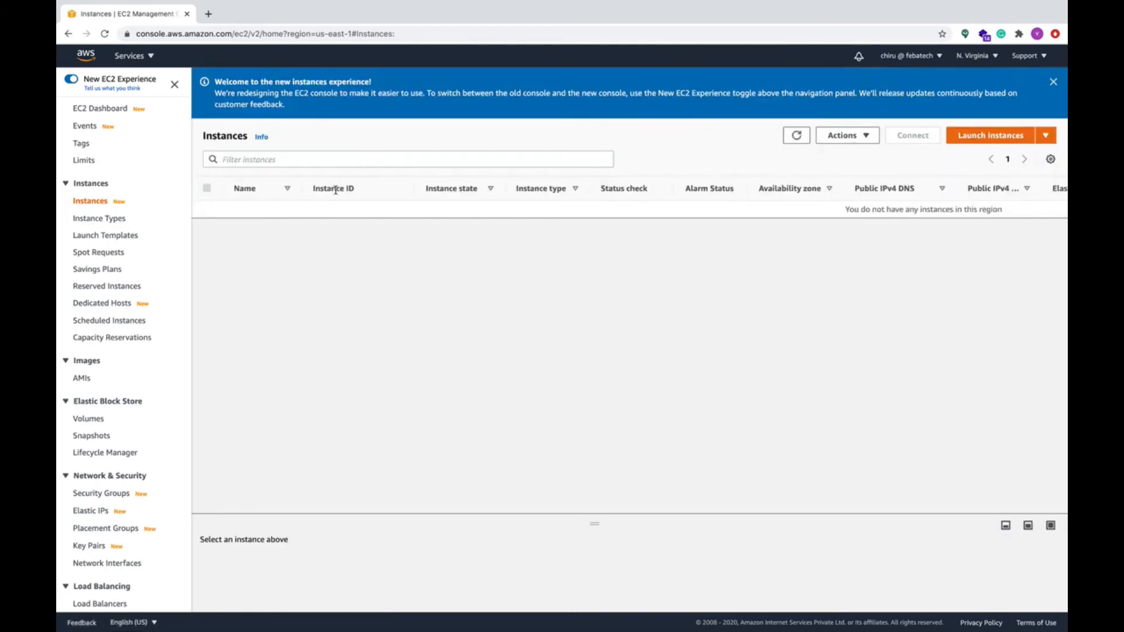
left_click(991, 135)
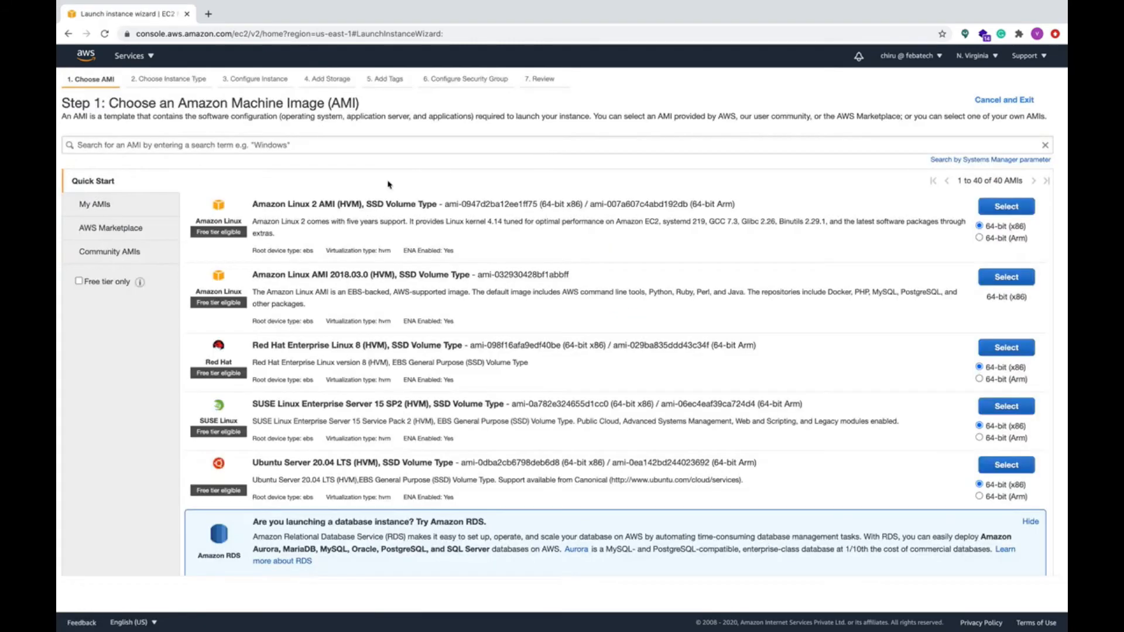
left_click(999, 209)
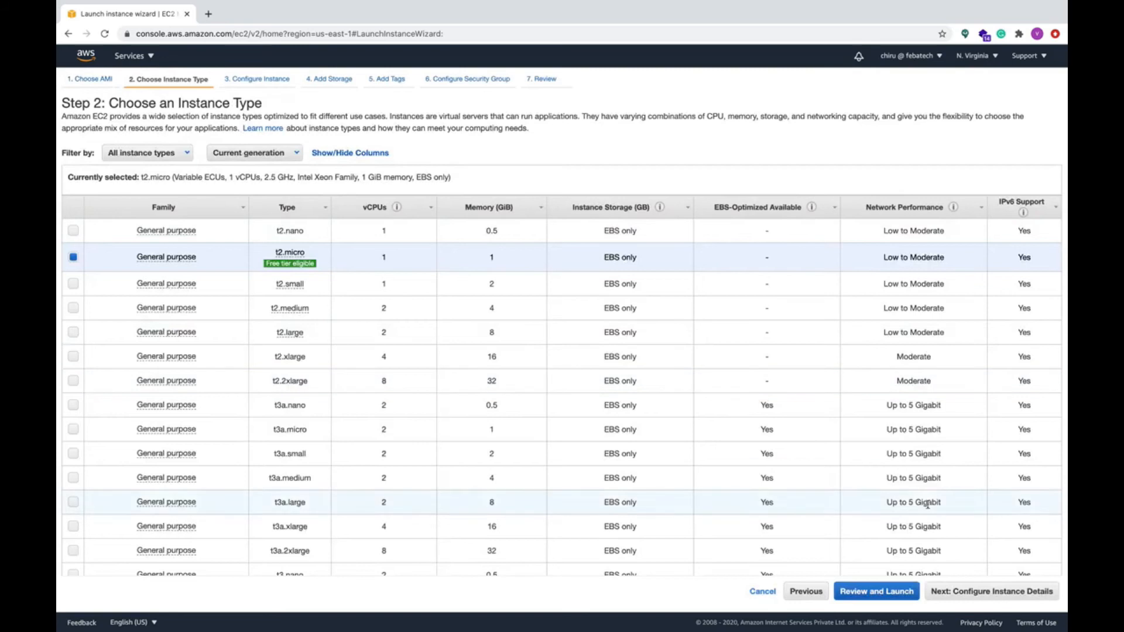
left_click(1010, 591)
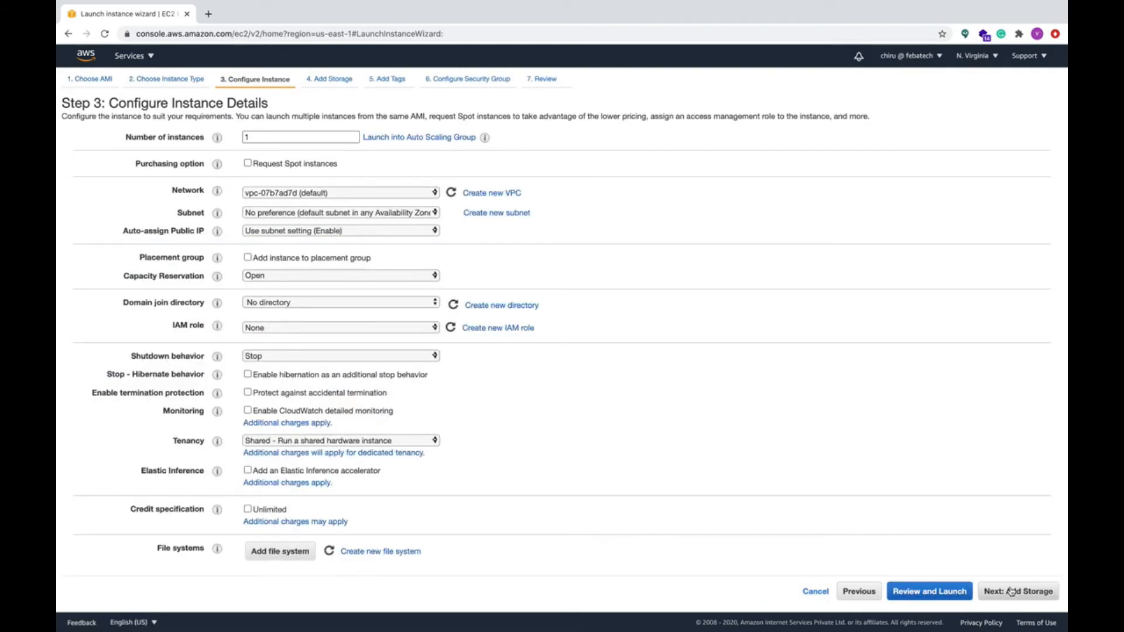
- Assign the IAM role myec2s3fullaccessrole to the instance and launch it with the existing key pair myNVKP
left_click(434, 329)
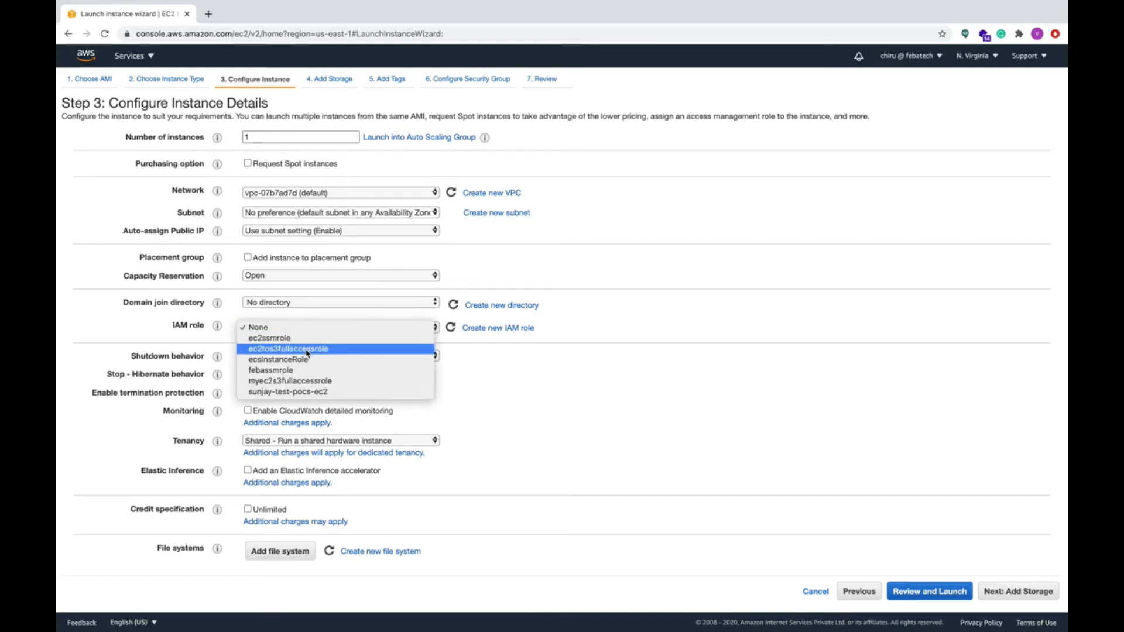
left_click(262, 384)
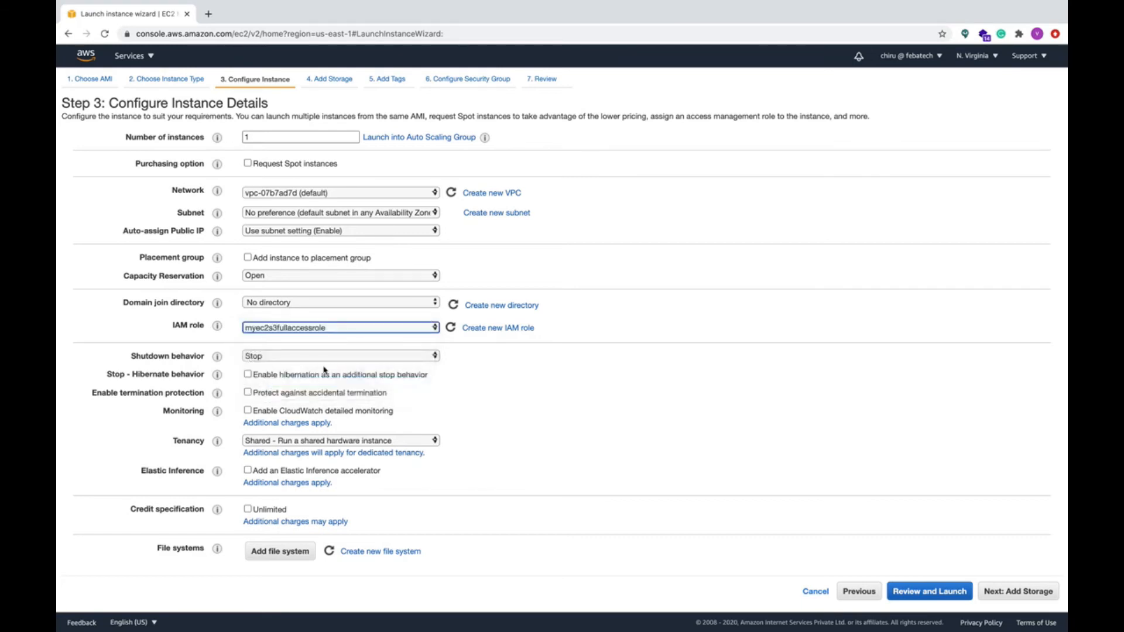
left_click(939, 593)
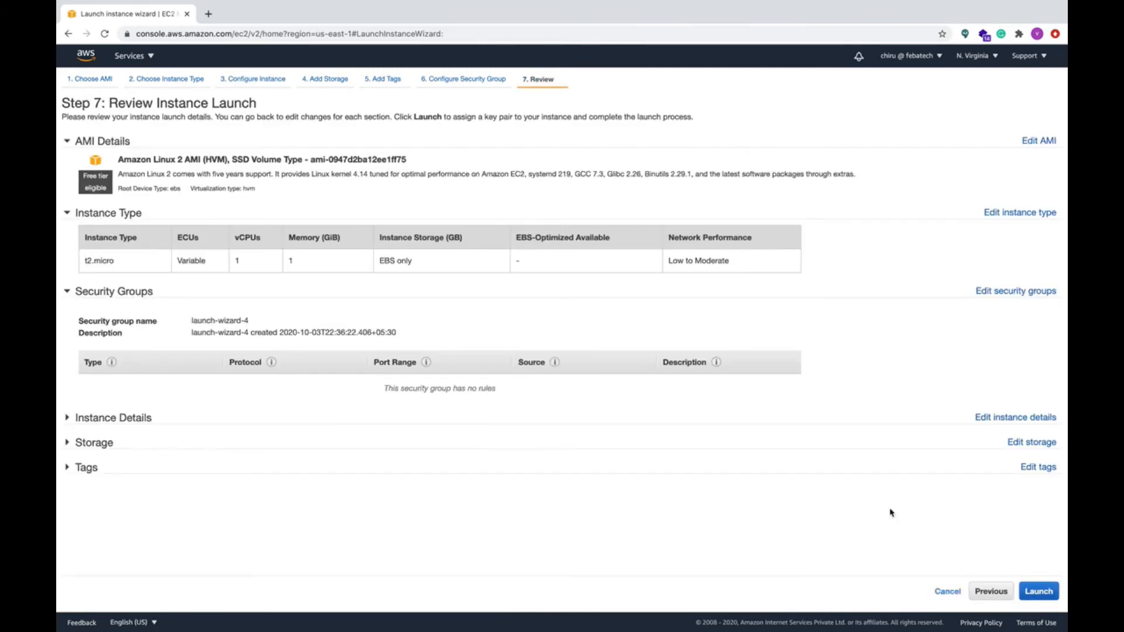
left_click(1039, 592)
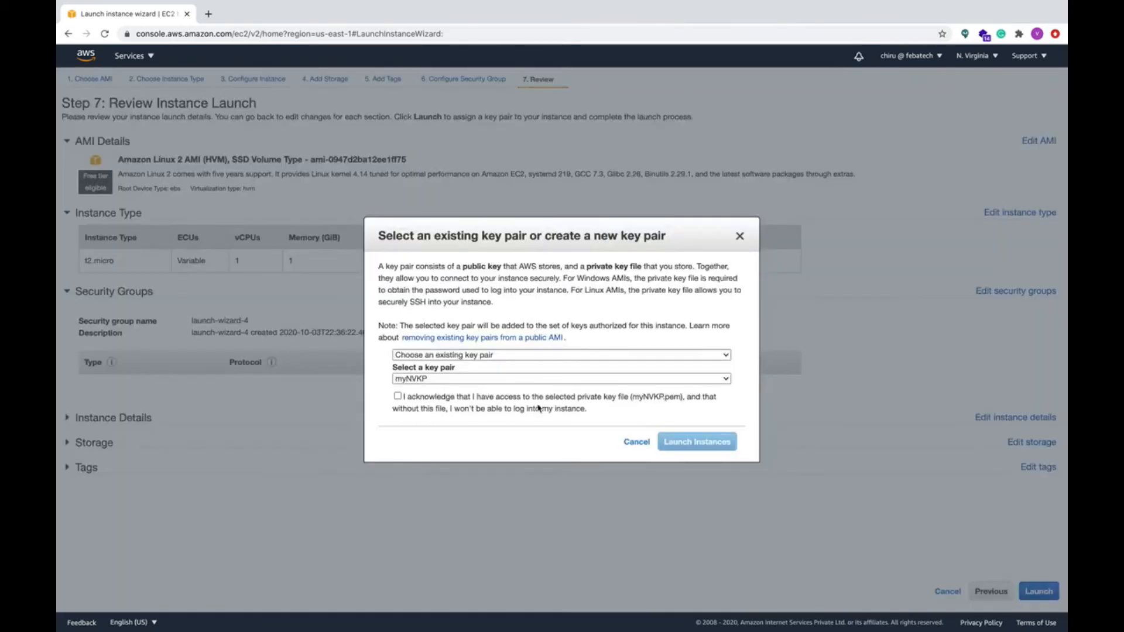
left_click(398, 397)
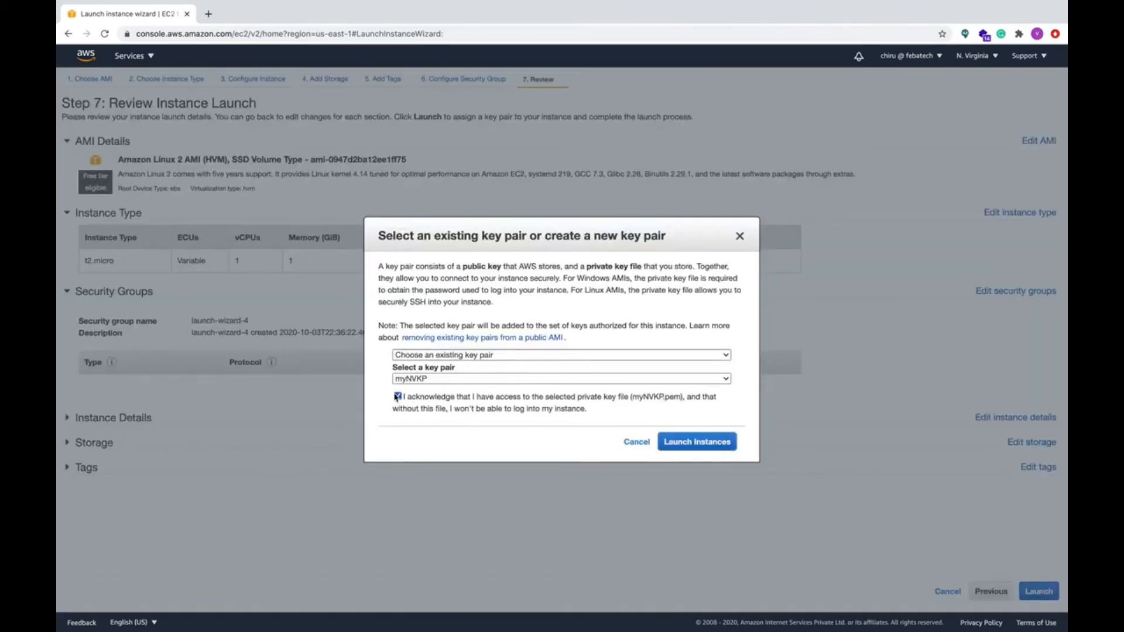
left_click(721, 443)
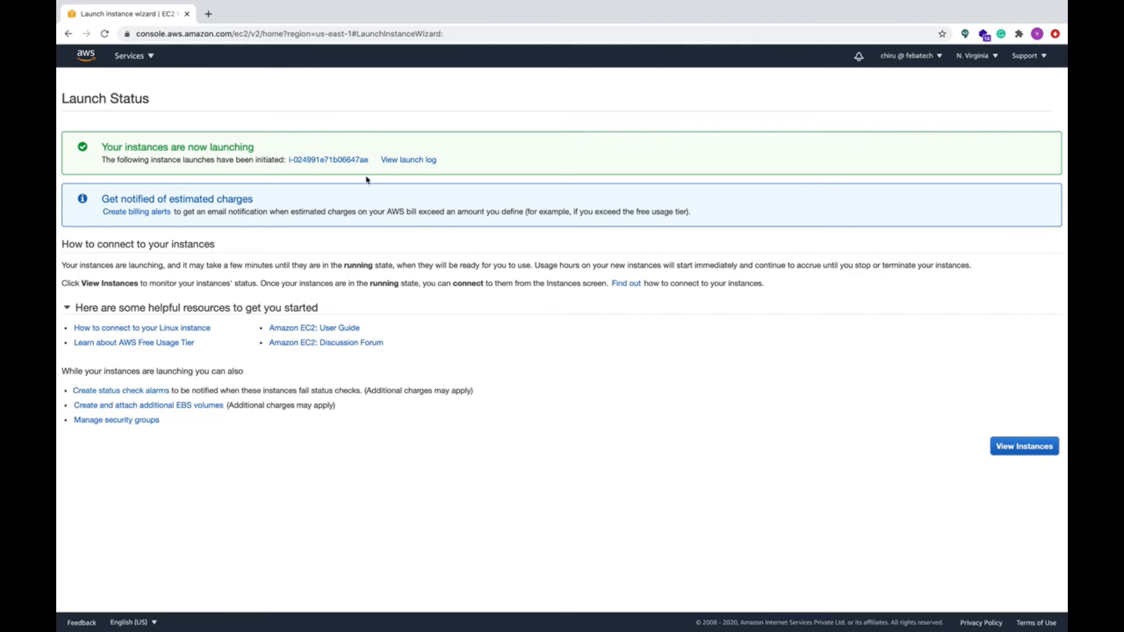
- Open the newly launched instance's details and examine its summary, including the attached IAM role
left_click(349, 160)
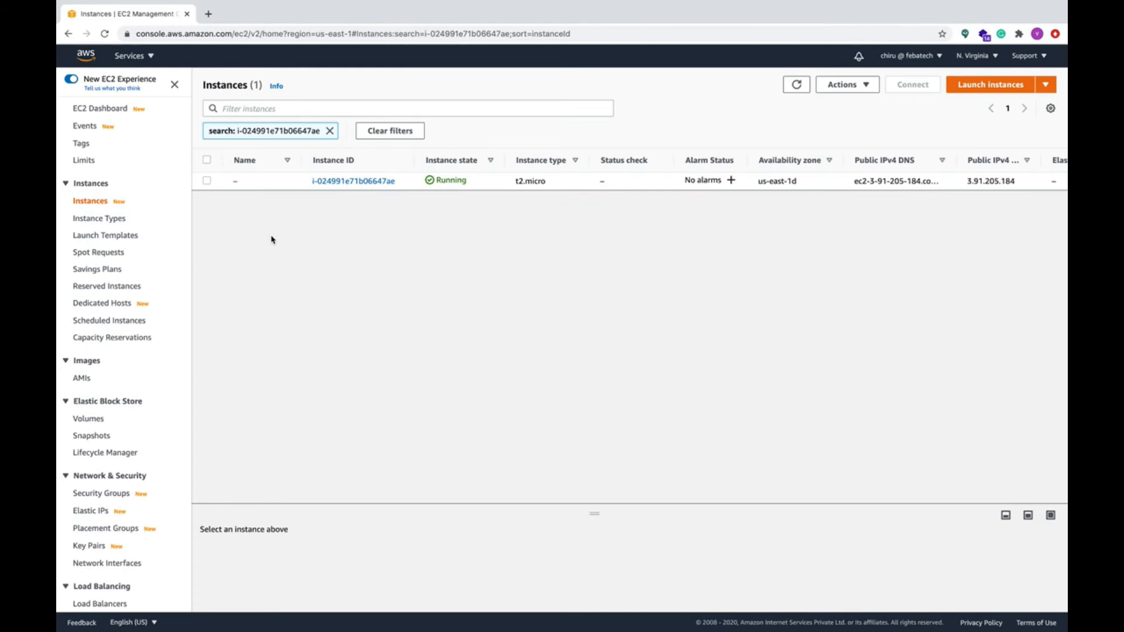
mouse_move(244, 183)
left_click(342, 183)
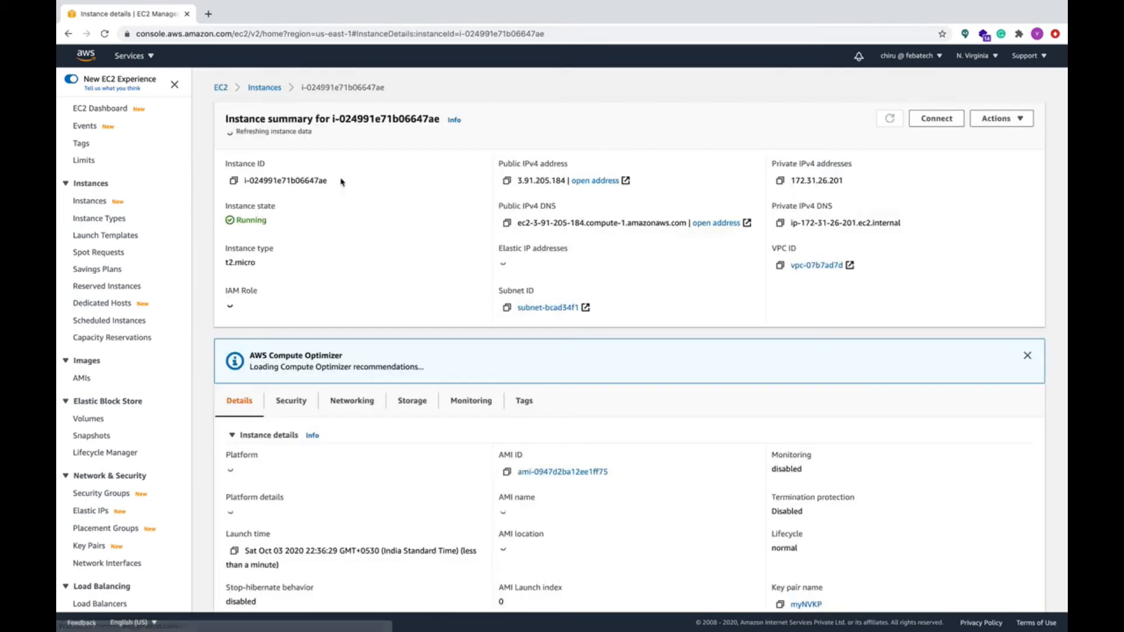
scroll(410, 285, "down", 1)
scroll(410, 286, "down", 2)
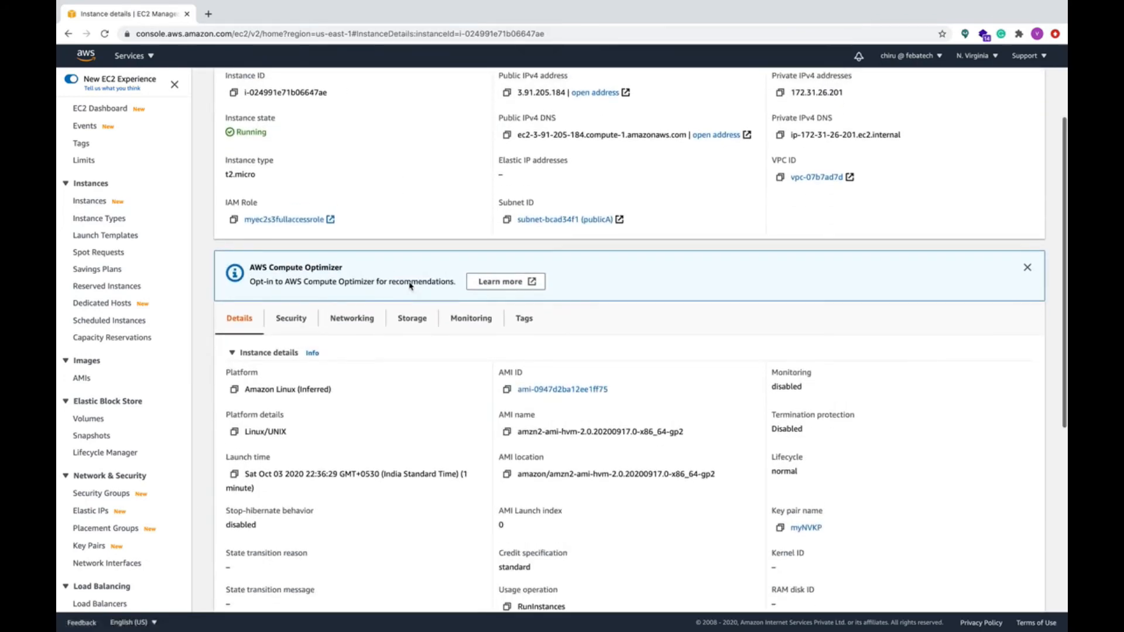
scroll(410, 286, "up", 3)
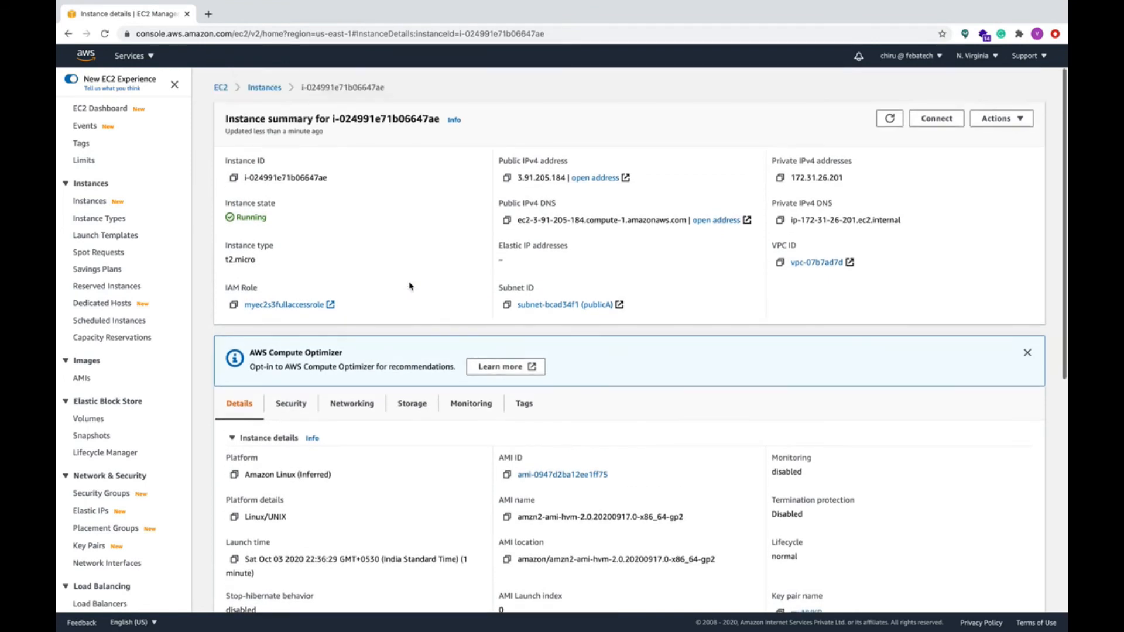
- Review the instance's security details and its security group's inbound rules, and go to the list of all security groups
left_click(264, 88)
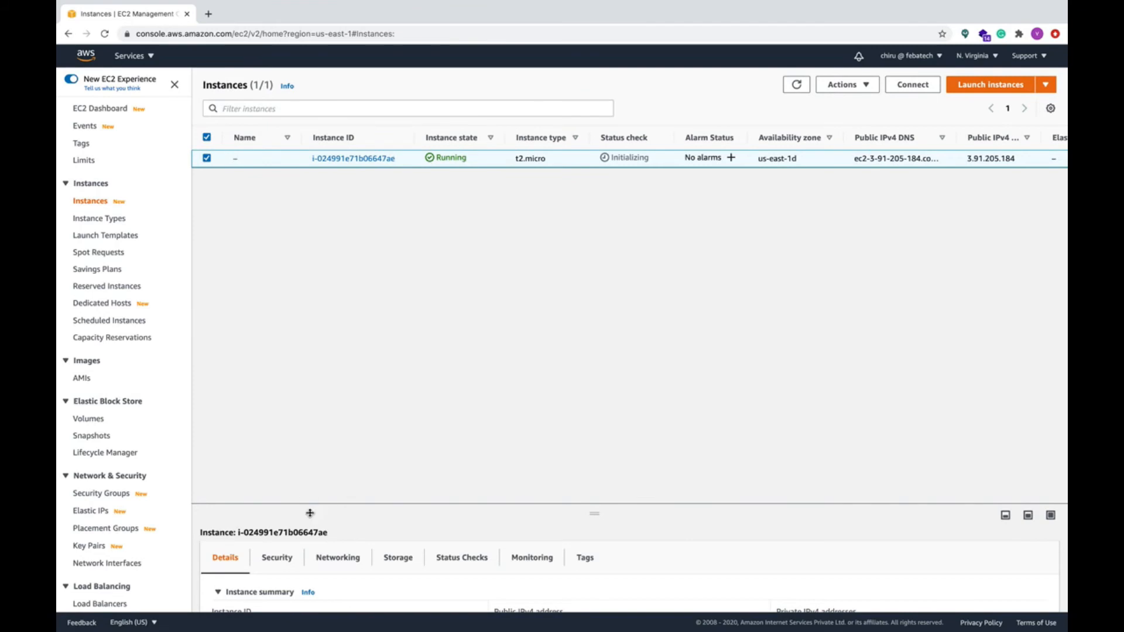
left_click(283, 558)
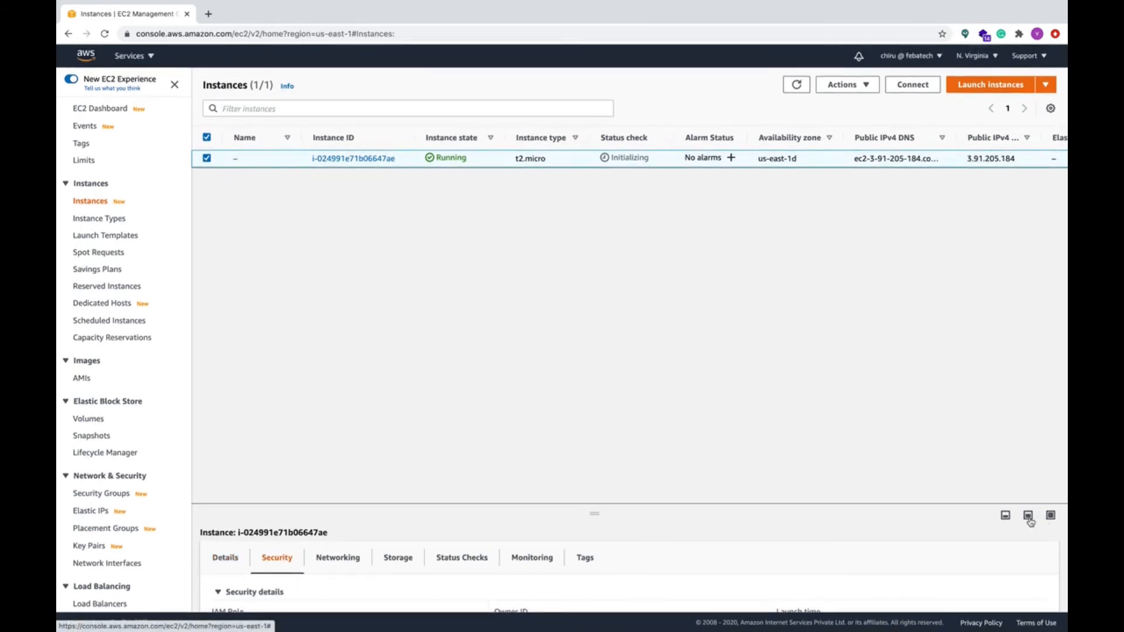
left_click(1052, 516)
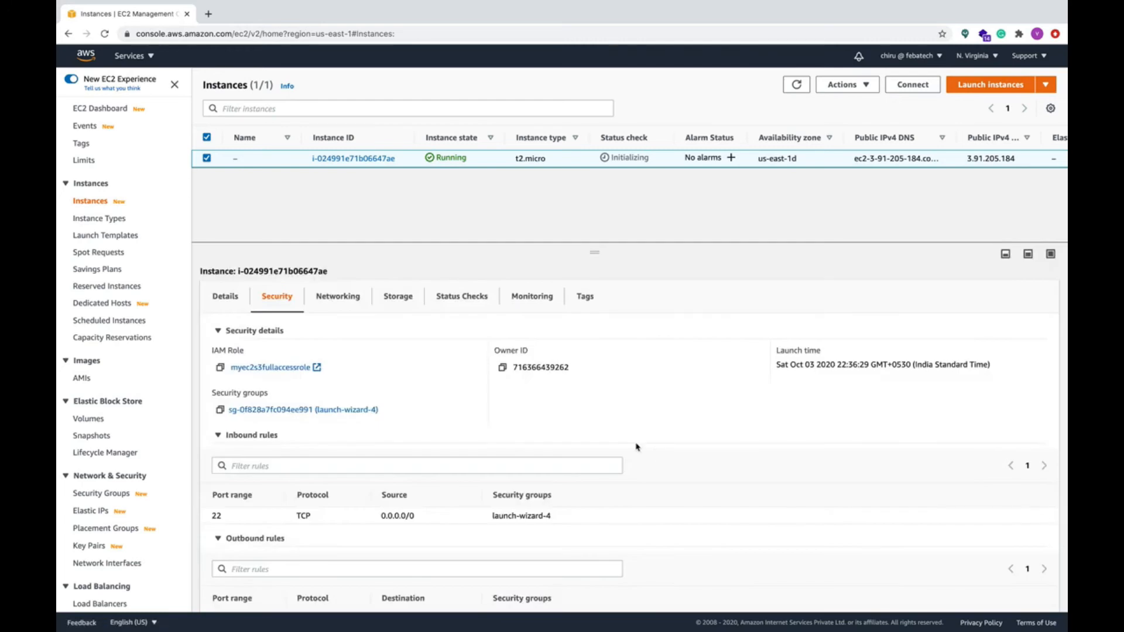
scroll(624, 394, "down", 1)
left_click(331, 378)
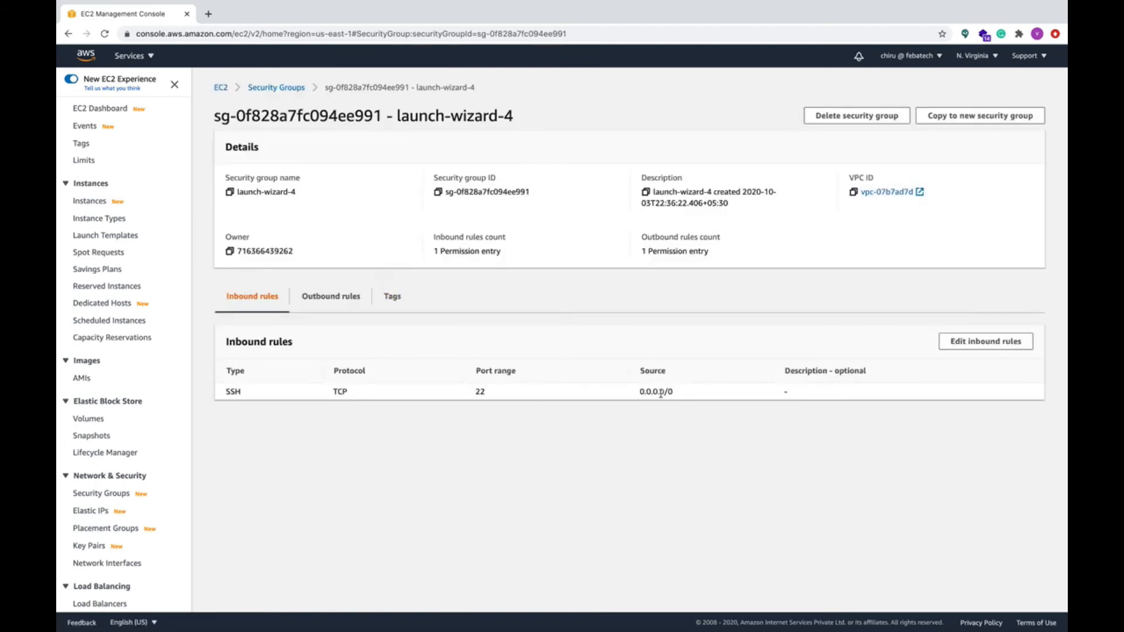
left_click(272, 89)
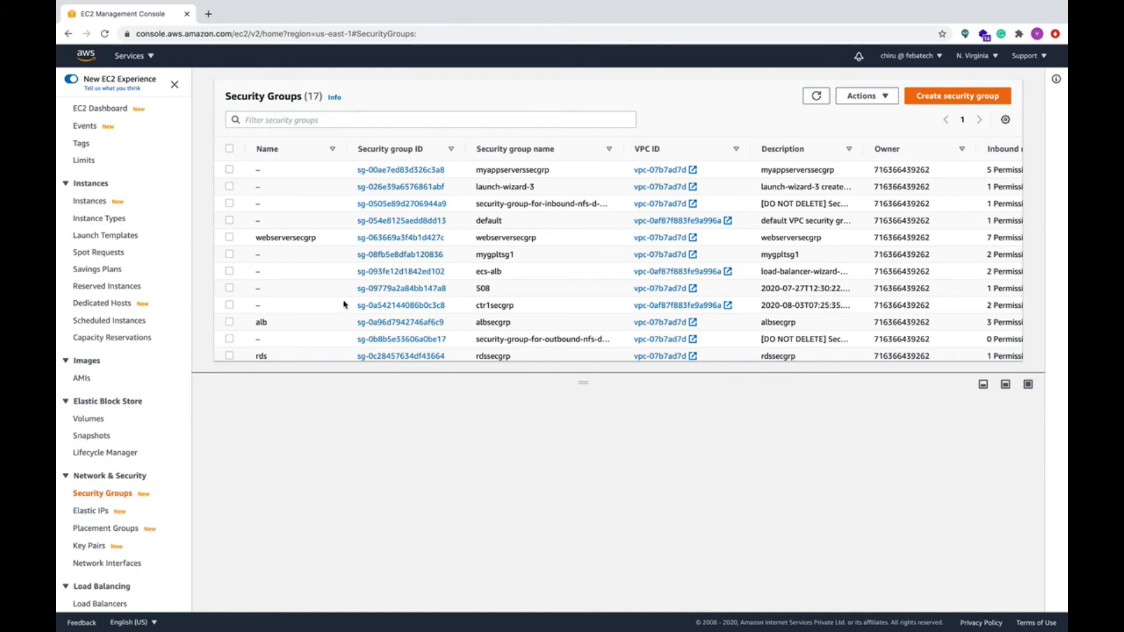
- Go back to the EC2 instances list and open the connection options for the running t2.micro instance
left_click(101, 109)
left_click(260, 157)
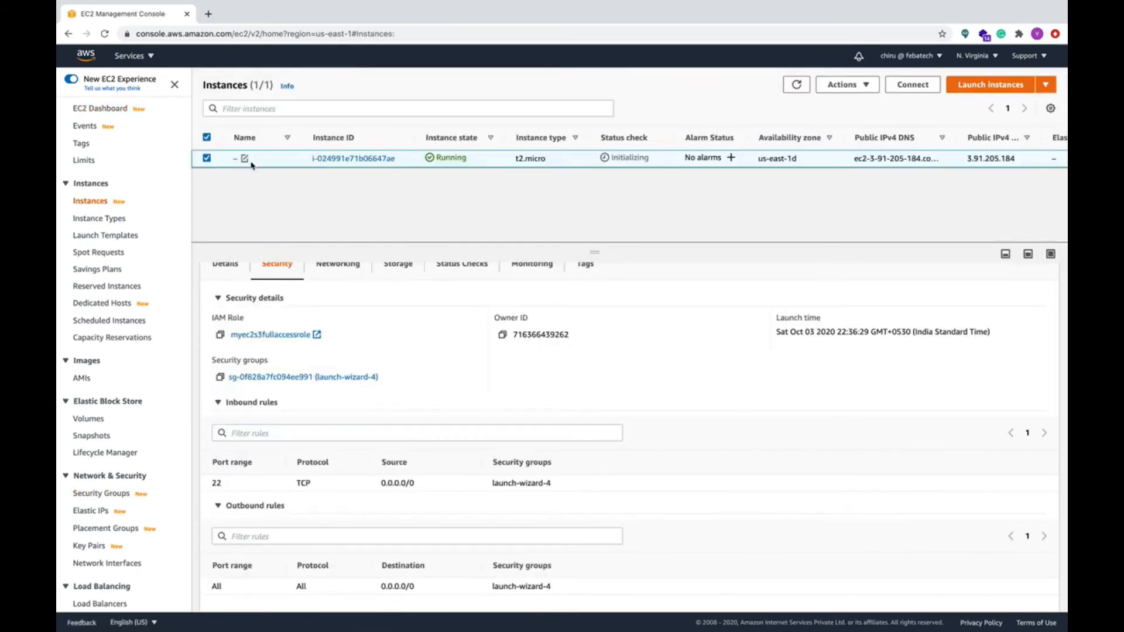
left_click(912, 86)
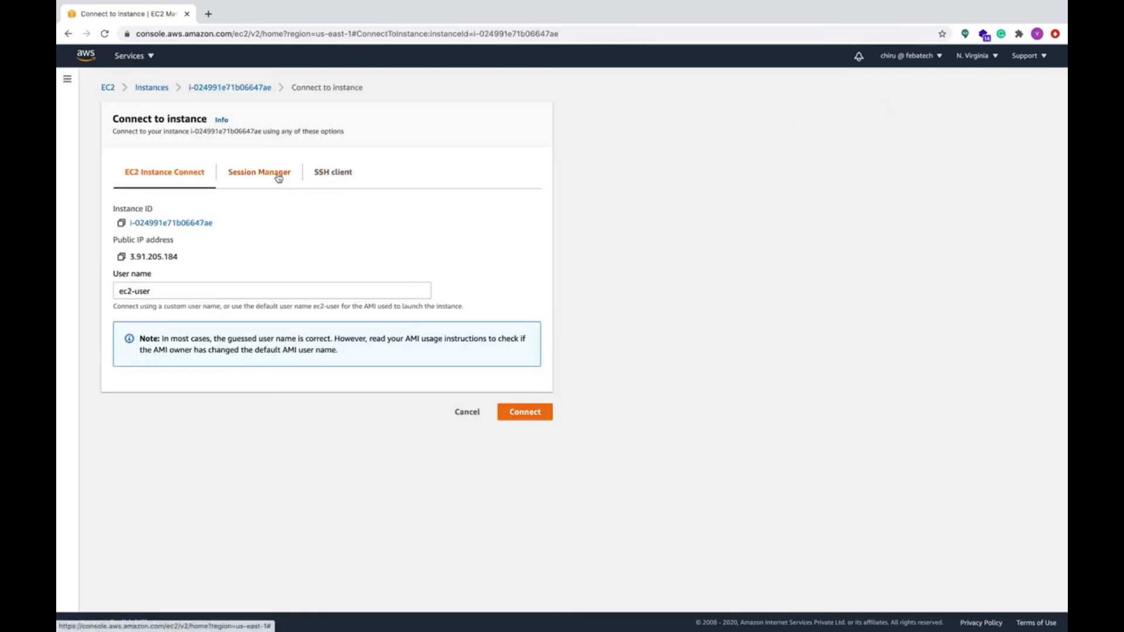
left_click(331, 175)
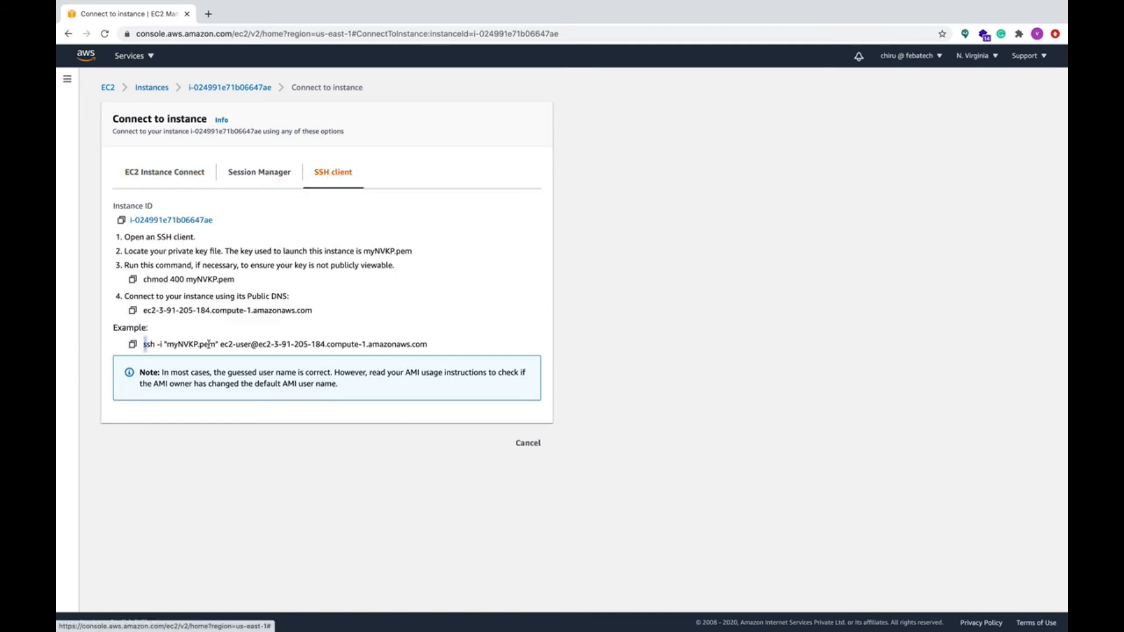
left_click_drag(144, 344, 476, 352)
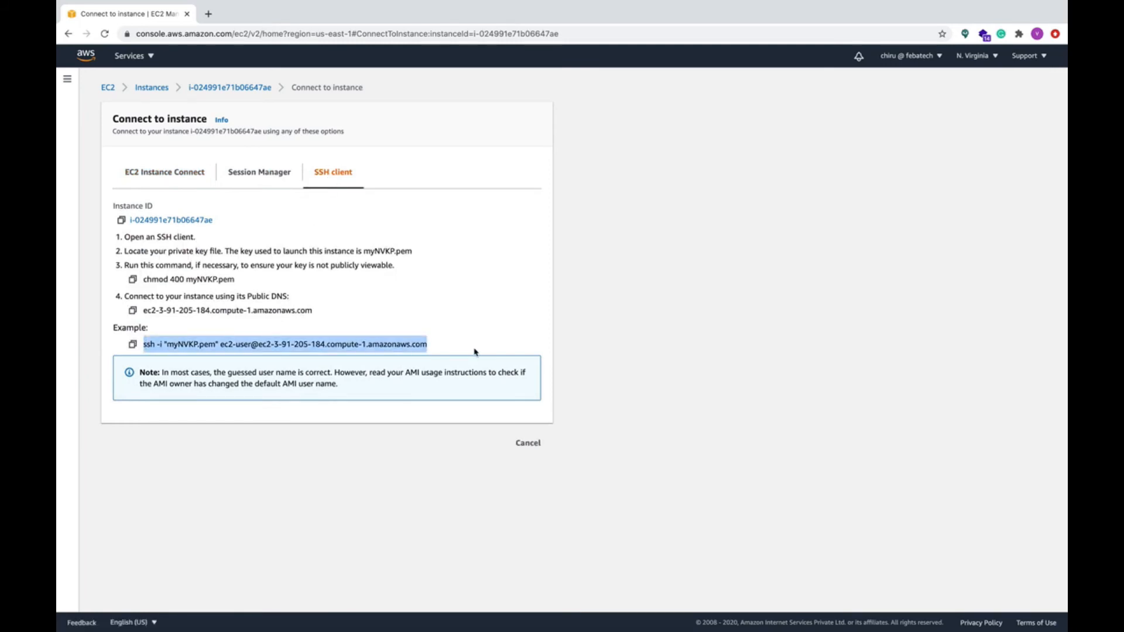
key("super+Tab")
key("super+Tab")
key("super+Tab")
key("super+Tab")
key("super+Tab")
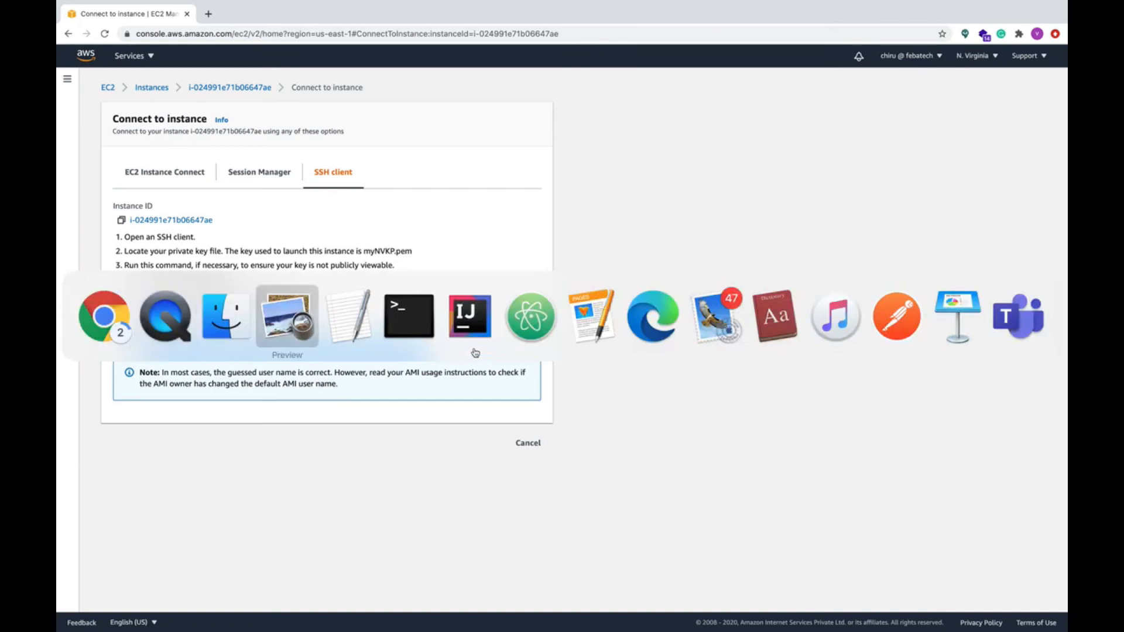
type("clear")
key("Return")
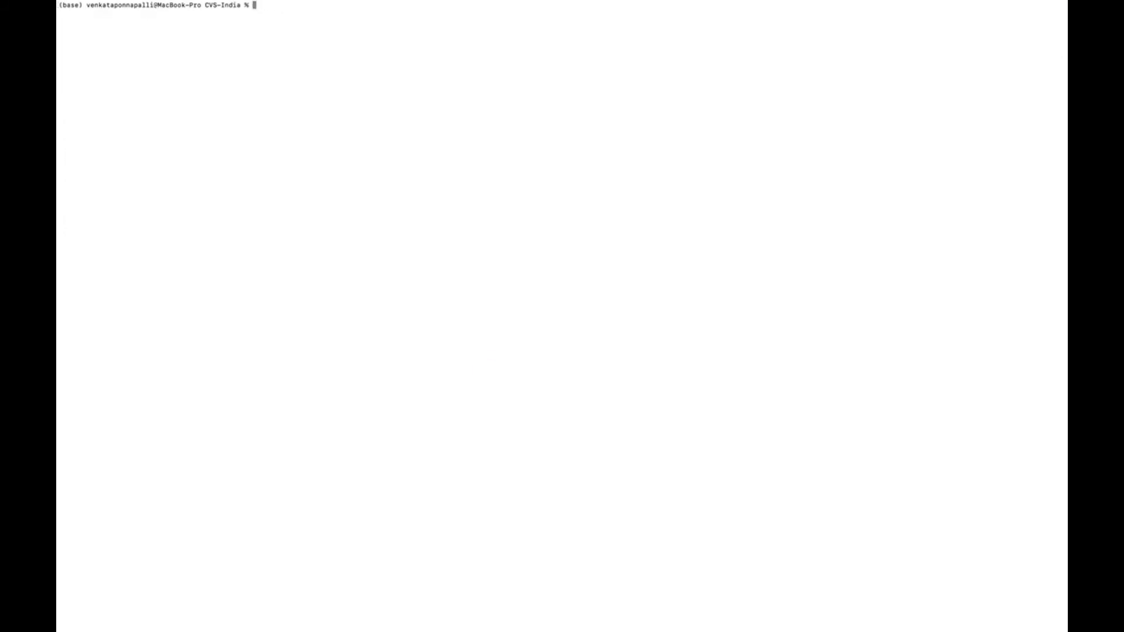
key("super+Tab")
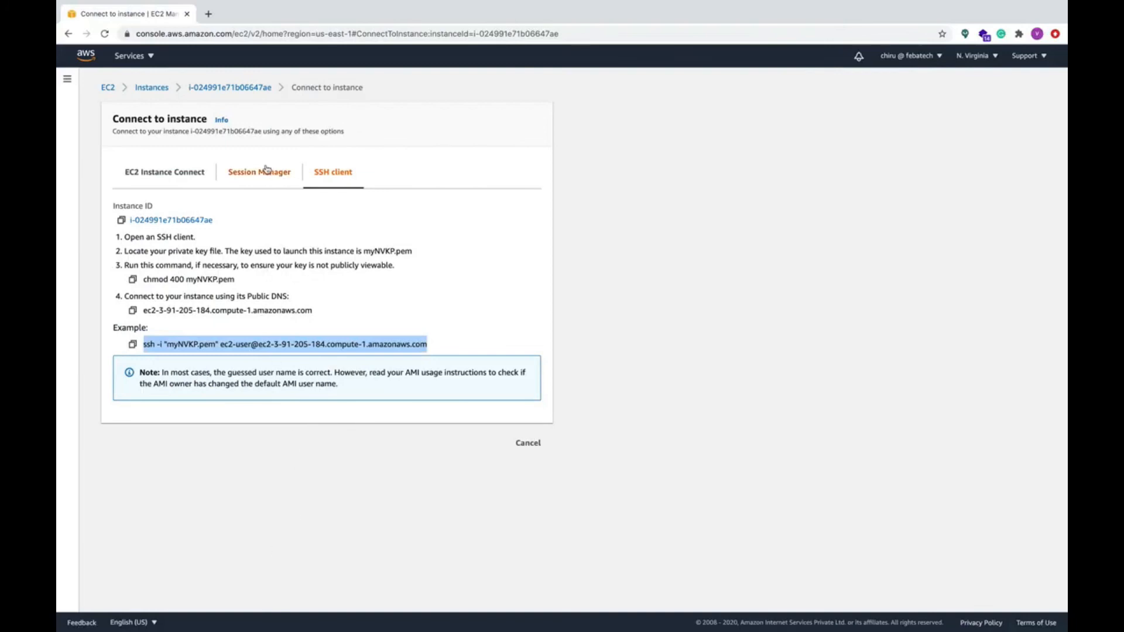
- Connect to the instance through EC2 Instance Connect with the user name ec2-user
left_click(163, 179)
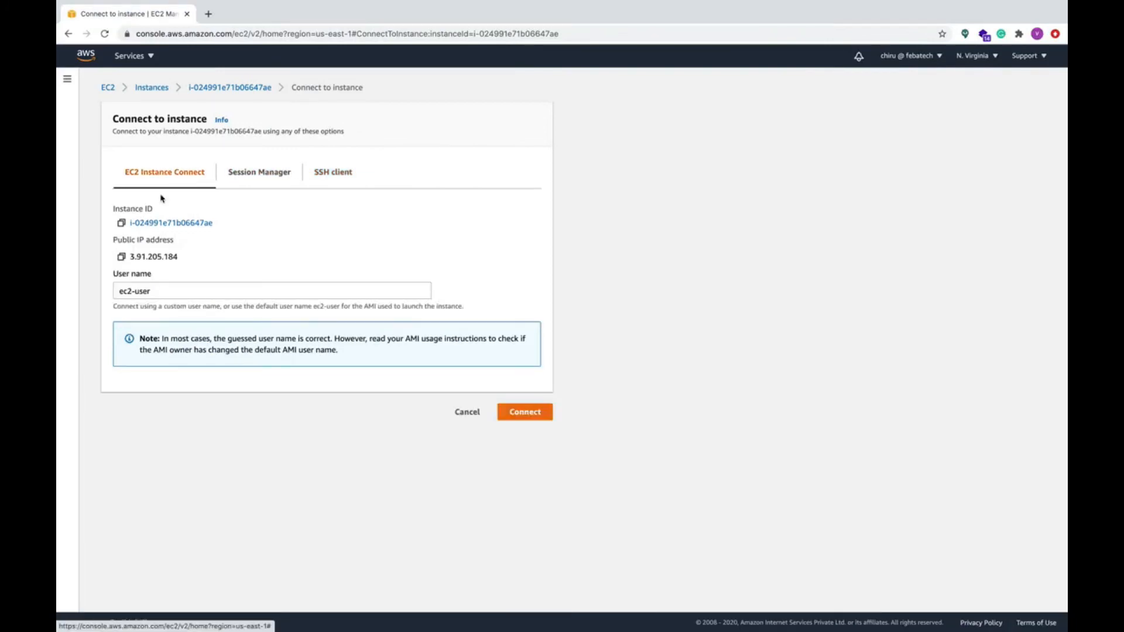
left_click(523, 417)
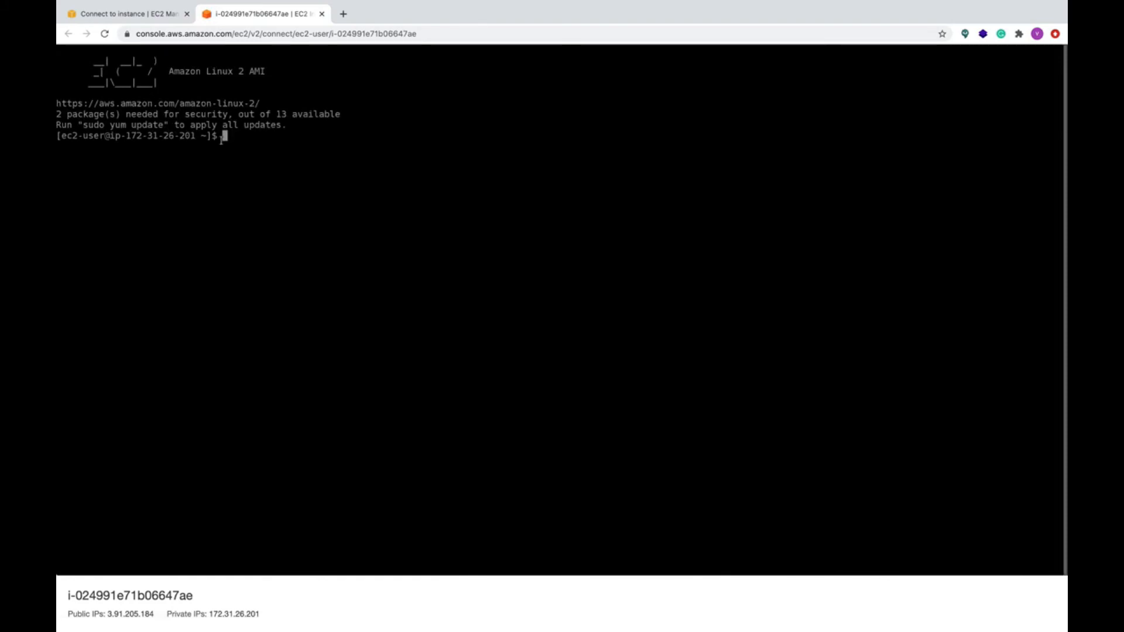
- Switch to the root user with sudo su and list the account's S3 buckets with aws s3 ls
type("sudo su")
key("Return")
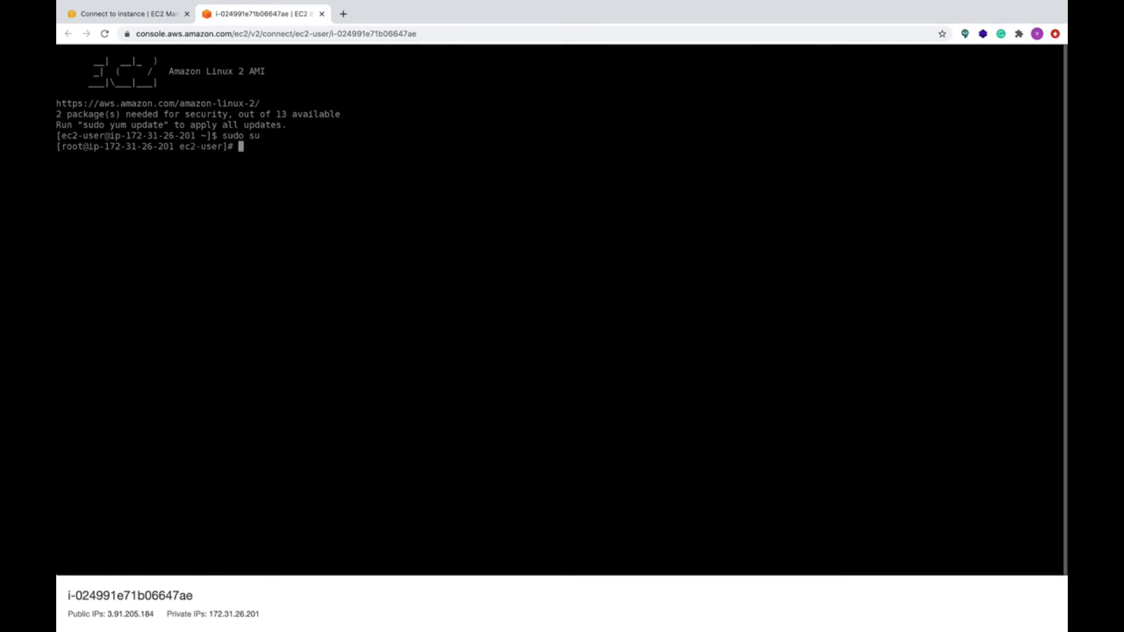
type("aws s3 ls")
key("Return")
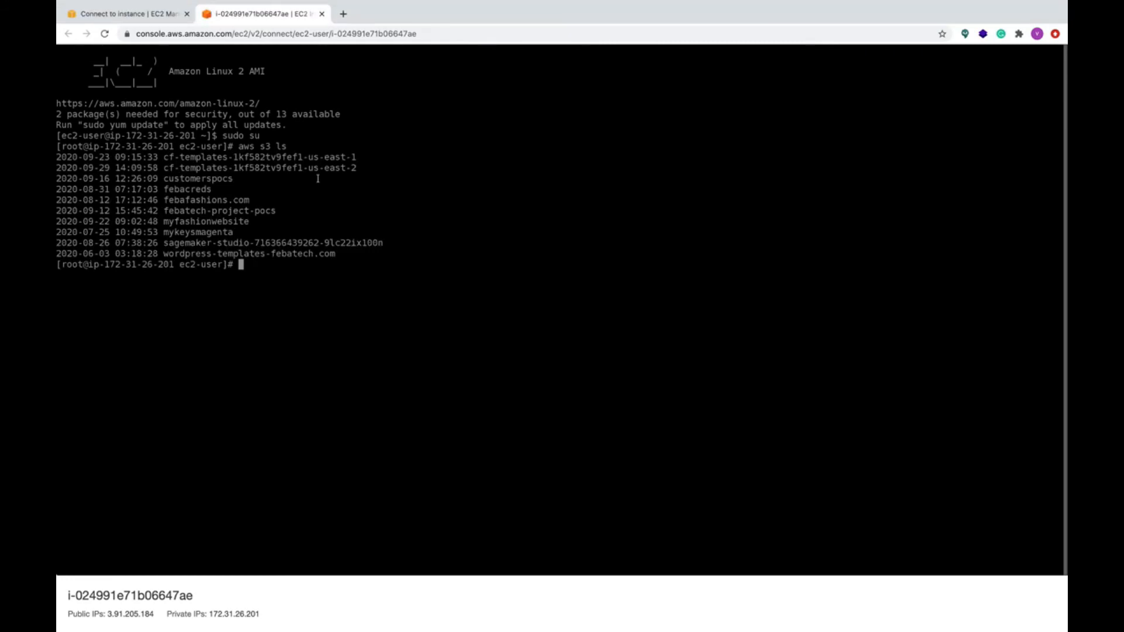
- Return to the instances list in the EC2 console and open the Modify IAM role settings for the running instance
left_click(146, 16)
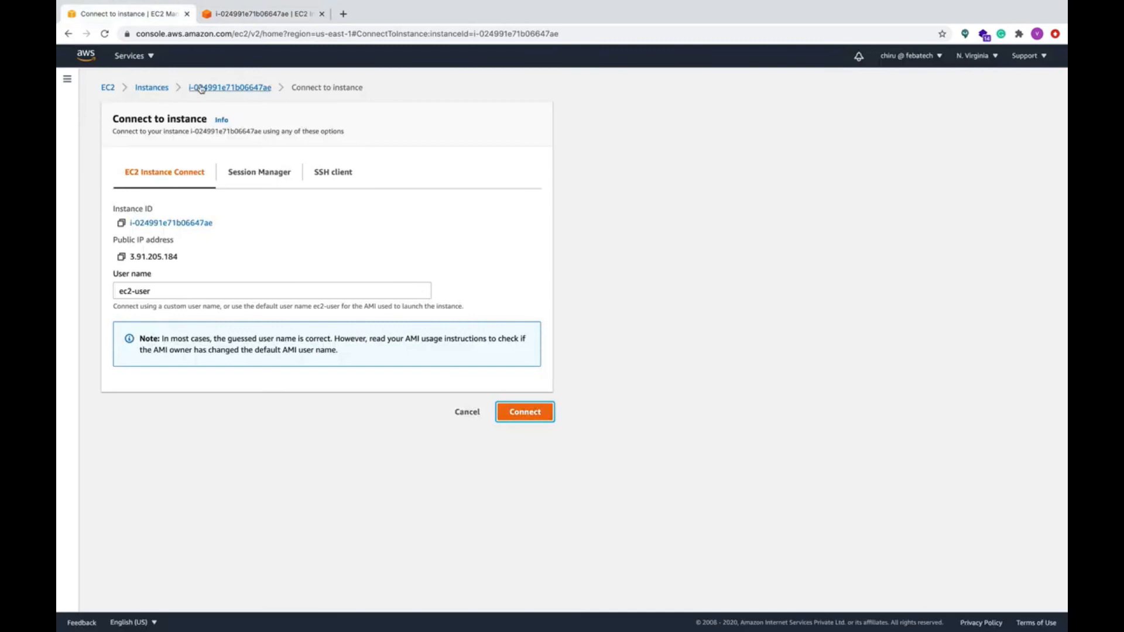
left_click(226, 88)
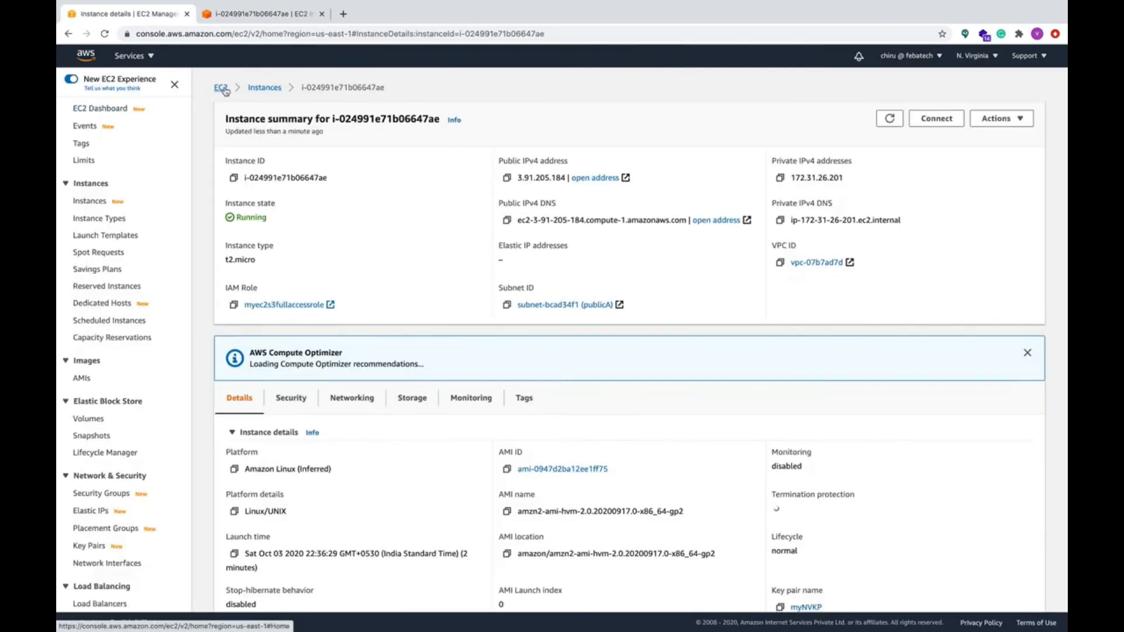
left_click(262, 88)
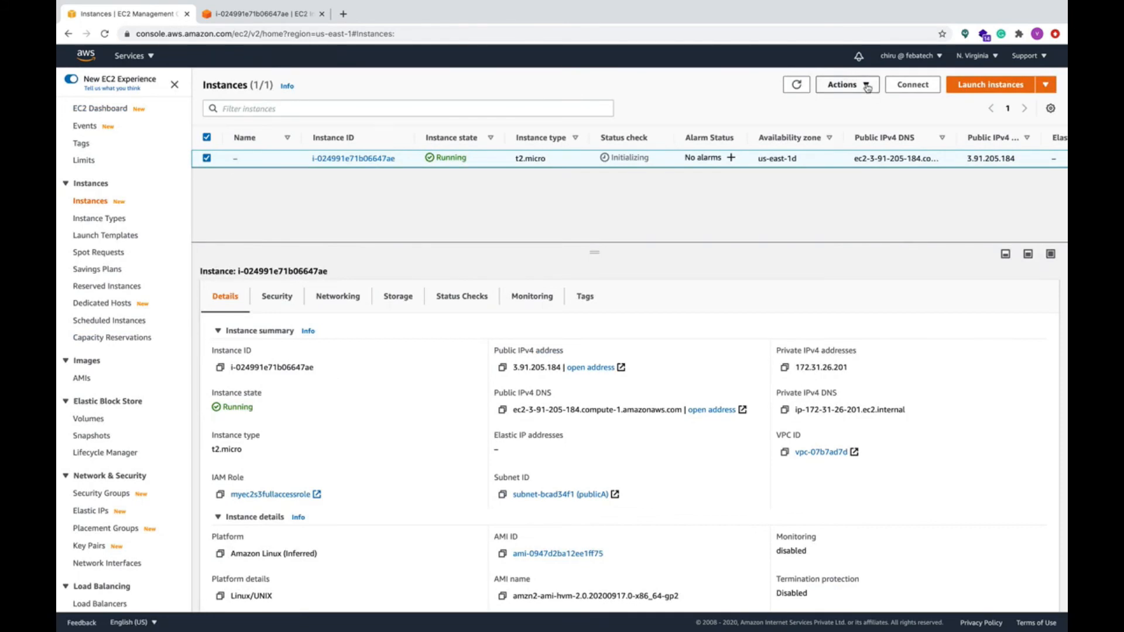
left_click(867, 87)
scroll(880, 133, "down", 3)
scroll(880, 133, "down", 3)
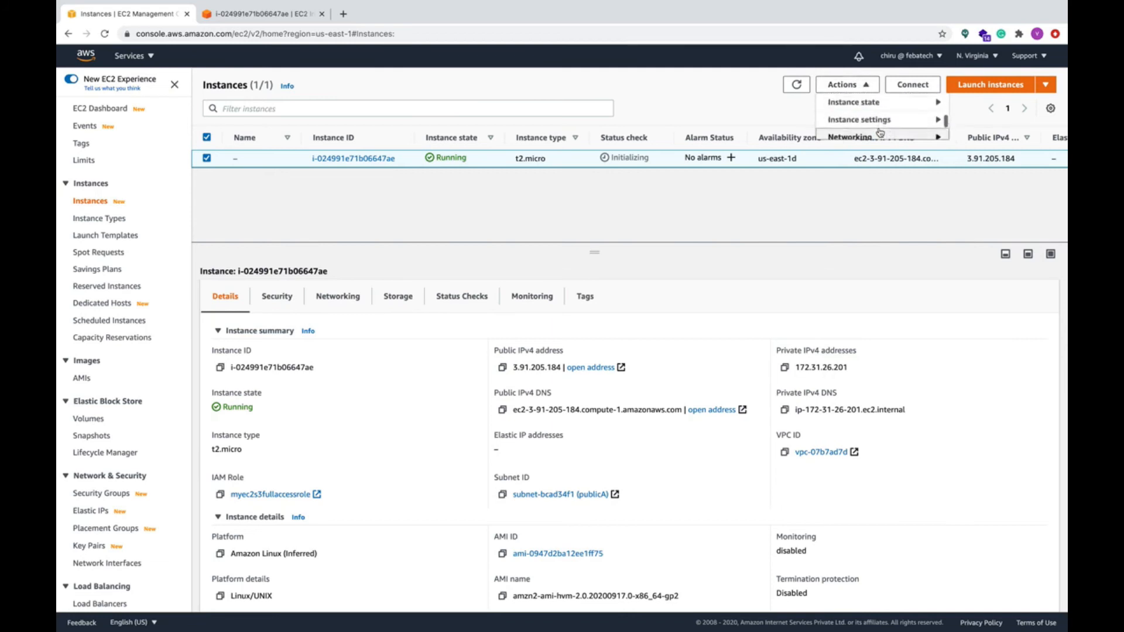
scroll(880, 133, "down", 2)
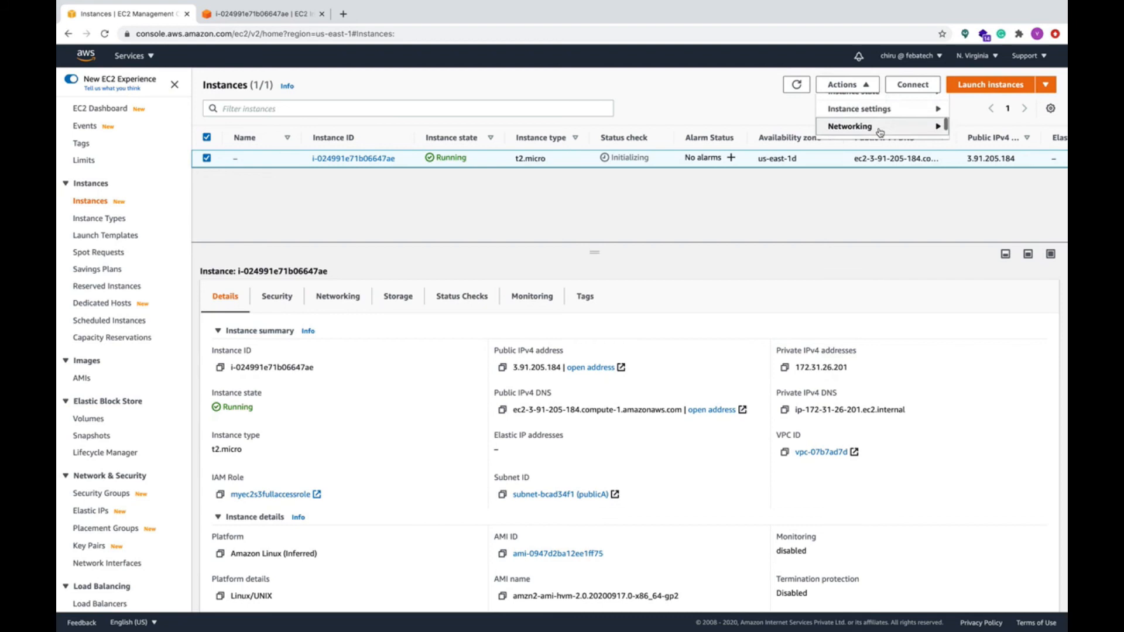
left_click(889, 111)
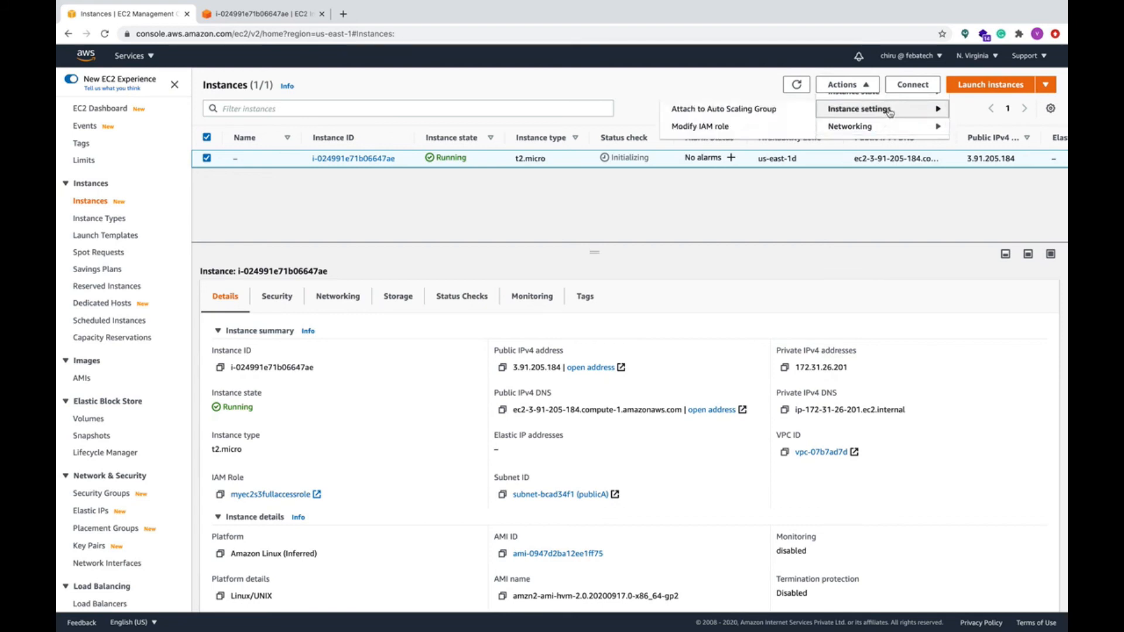
left_click(692, 130)
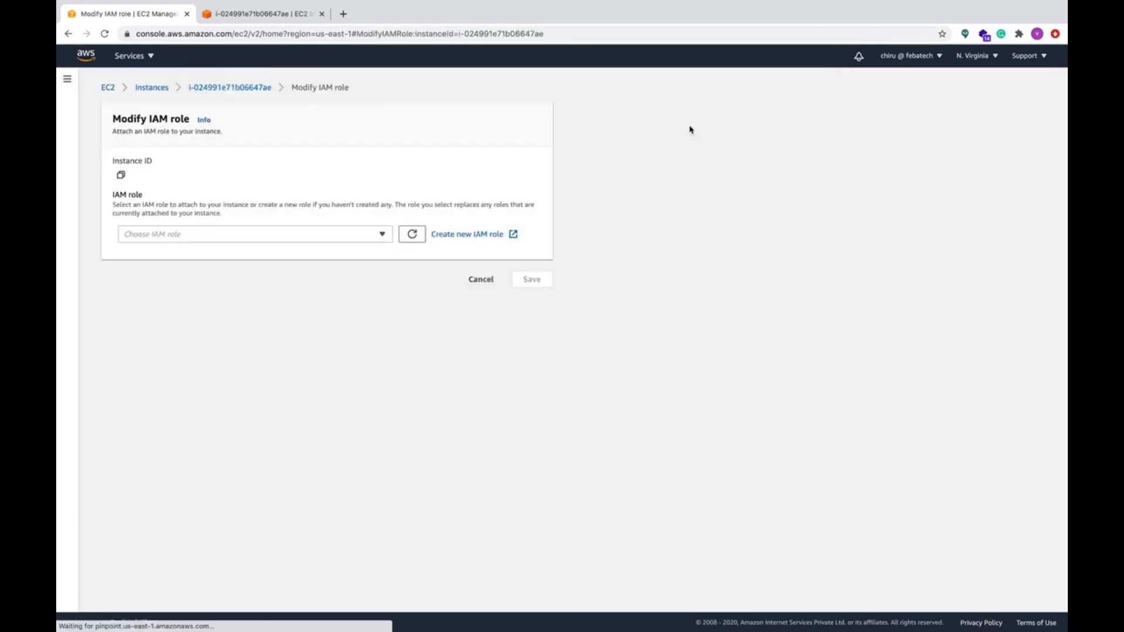
- Choose No IAM Role and confirm with "Detach" to remove myec2s3fullaccessrole from the instance
left_click(381, 234)
left_click(241, 274)
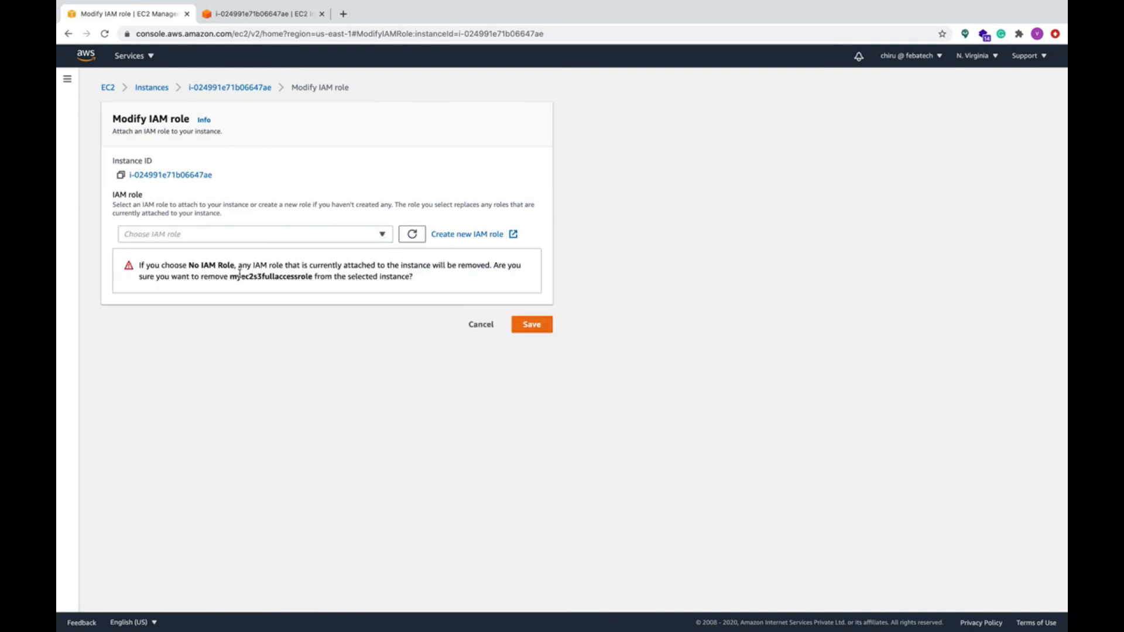
left_click(535, 330)
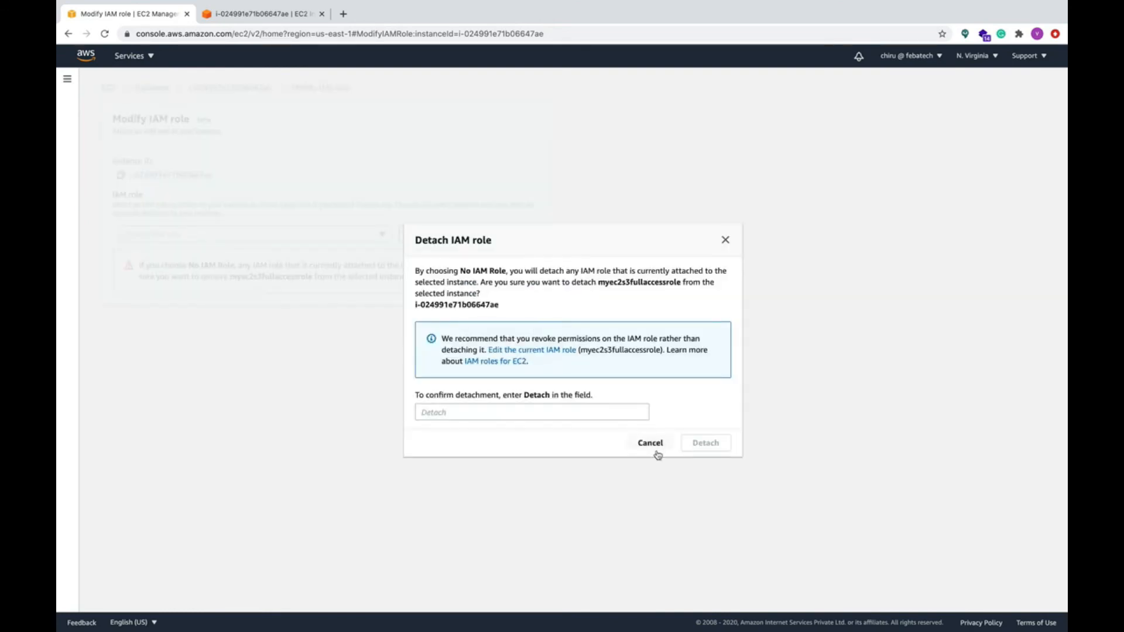
left_click(495, 414)
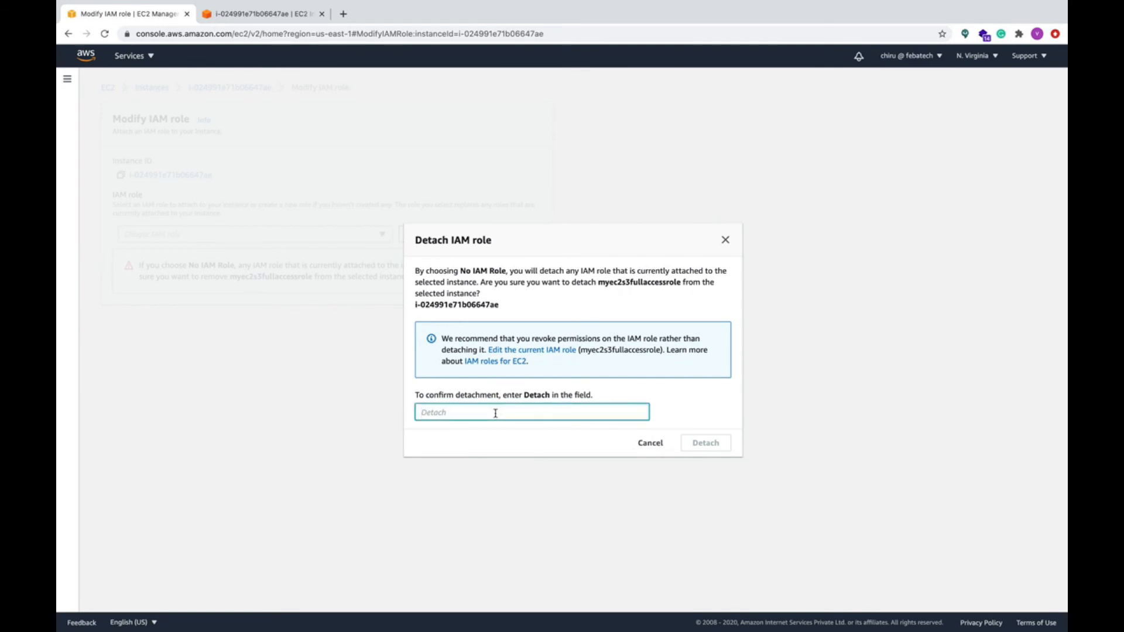
type("Detach")
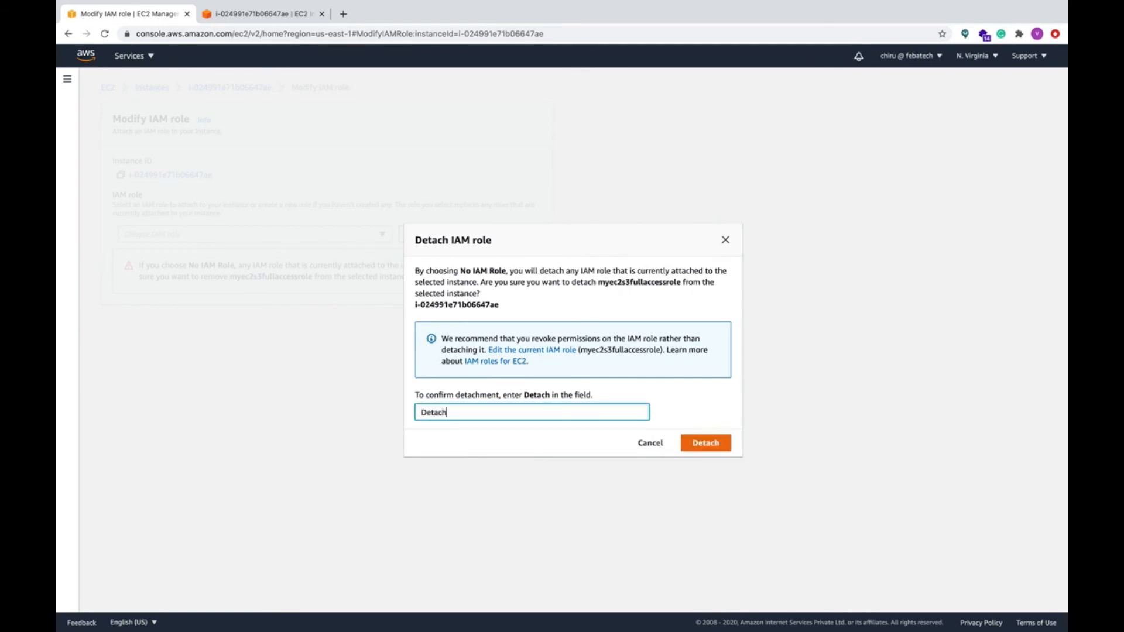
left_click(705, 442)
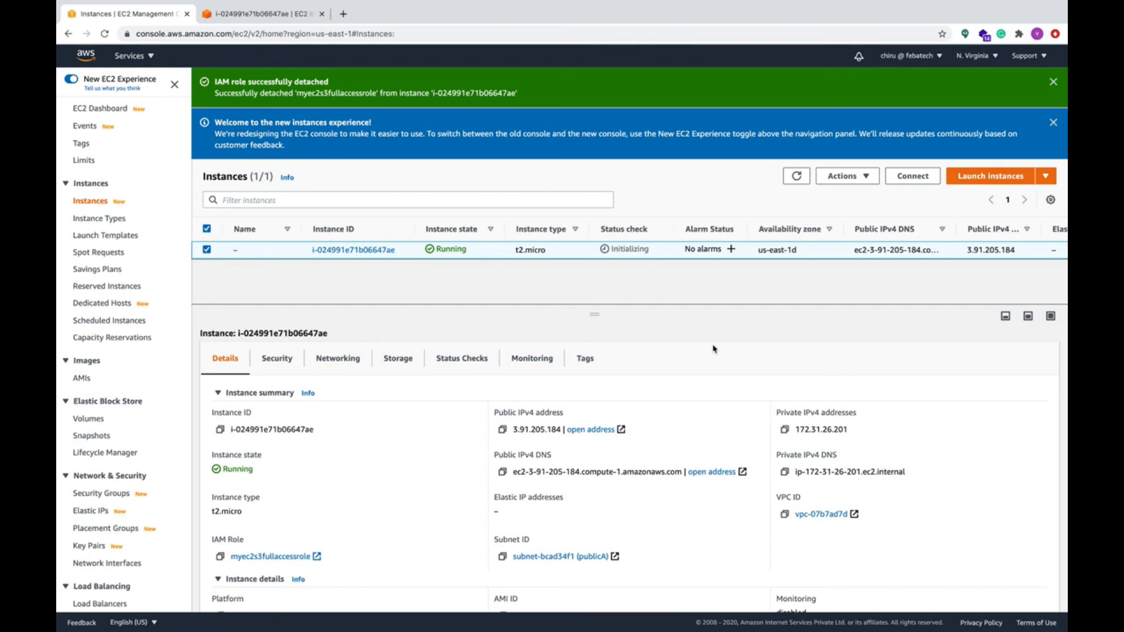
- Close the old terminal session and reconnect to the instance through EC2 Instance Connect as ec2-user
left_click(296, 16)
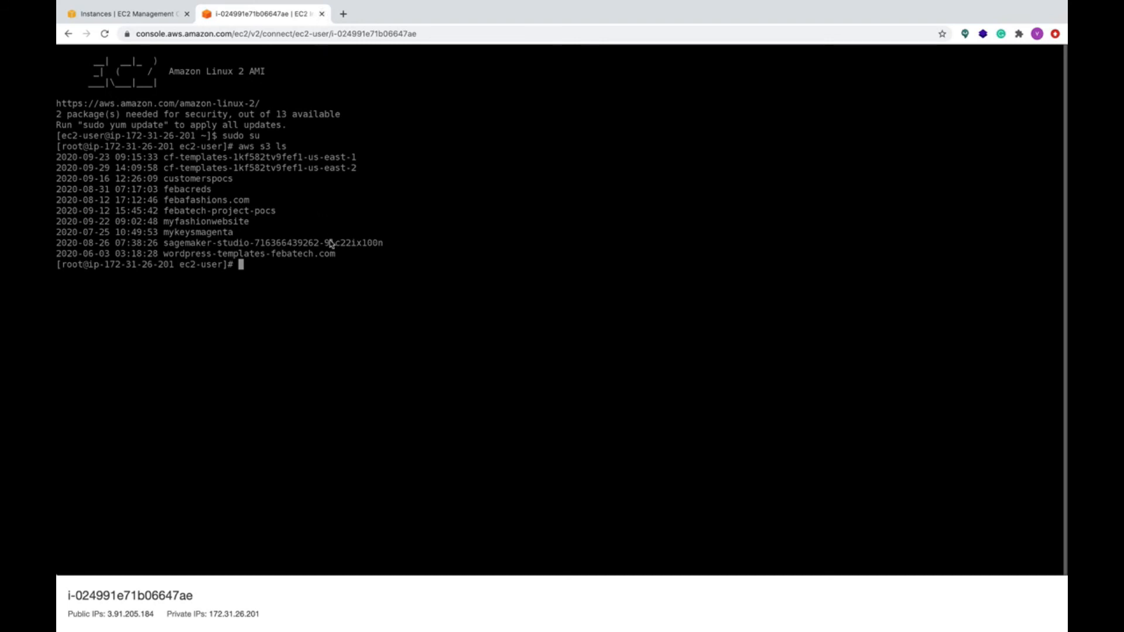
left_click(117, 14)
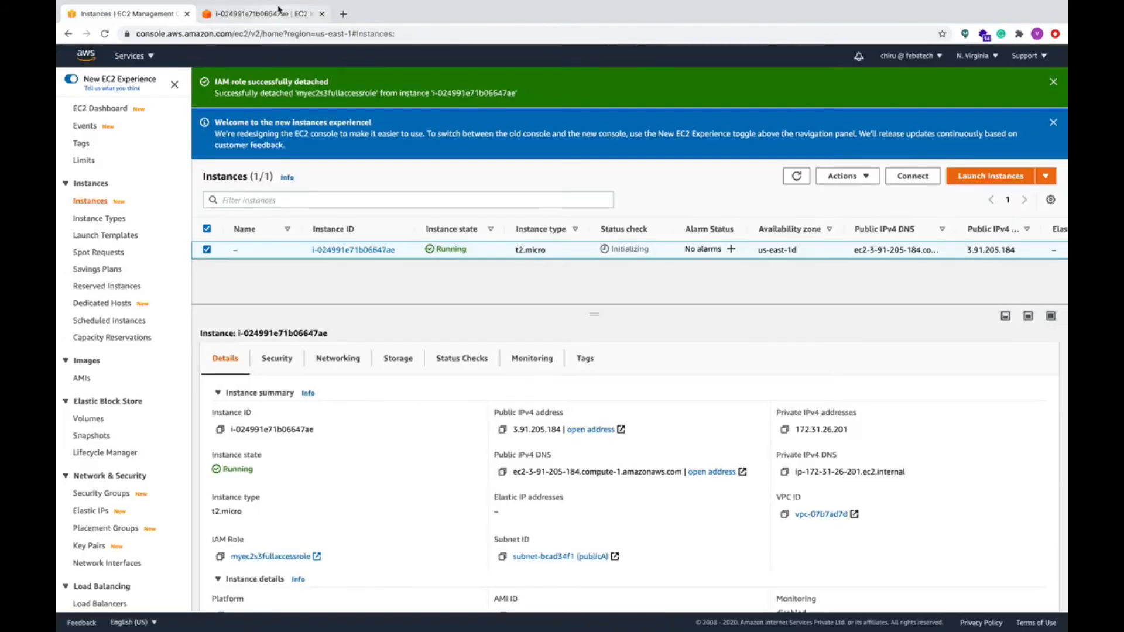
left_click(320, 14)
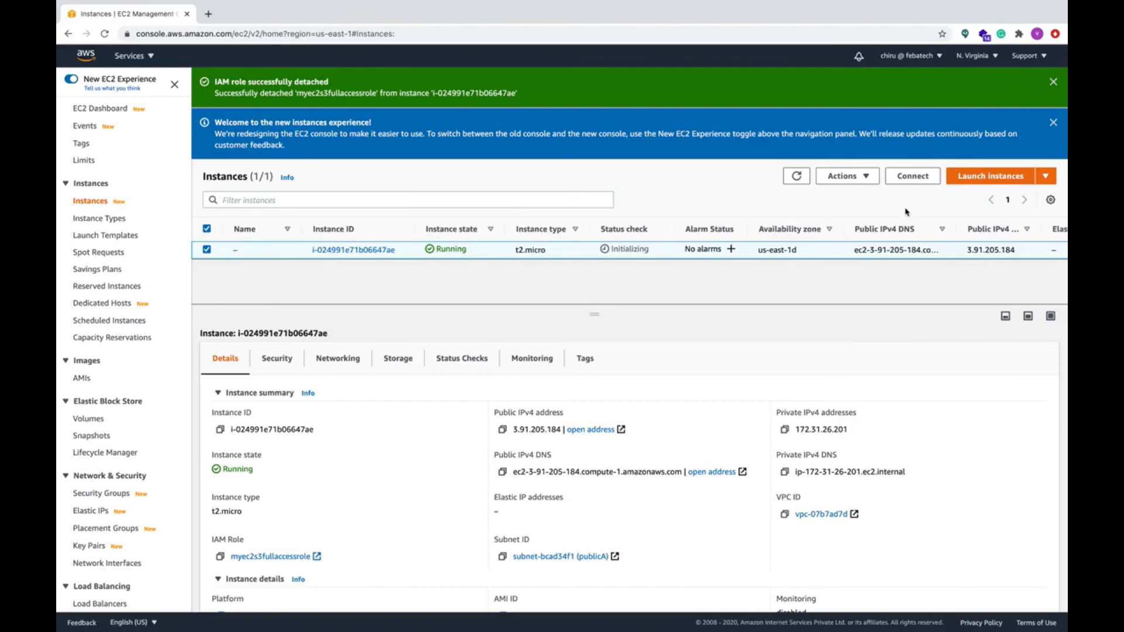
left_click(874, 178)
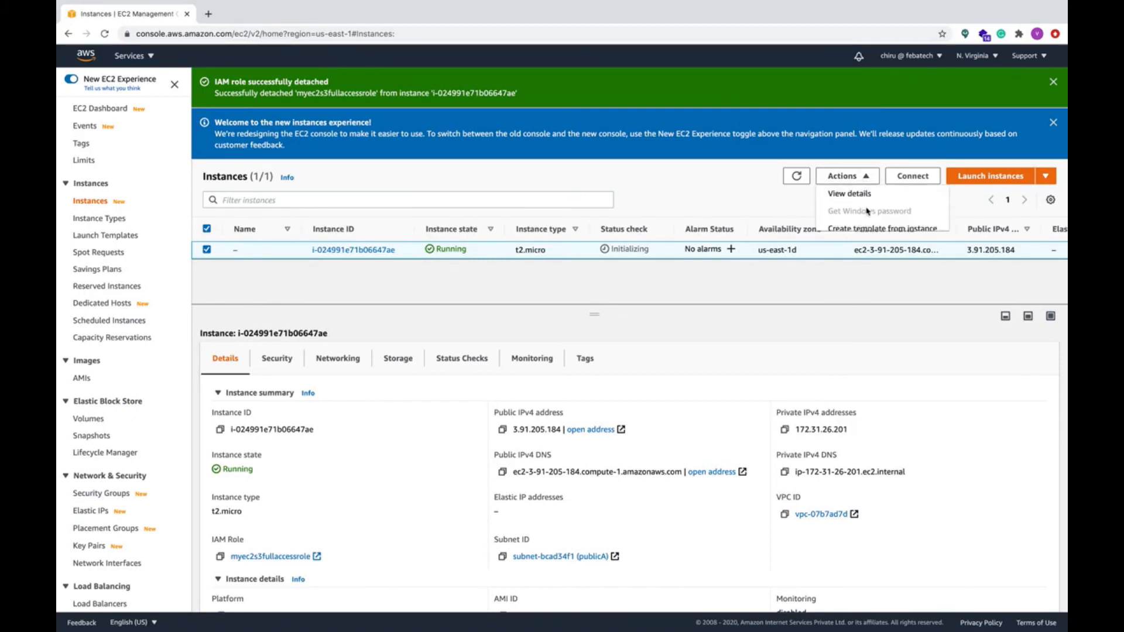
scroll(869, 211, "down", 3)
left_click(912, 178)
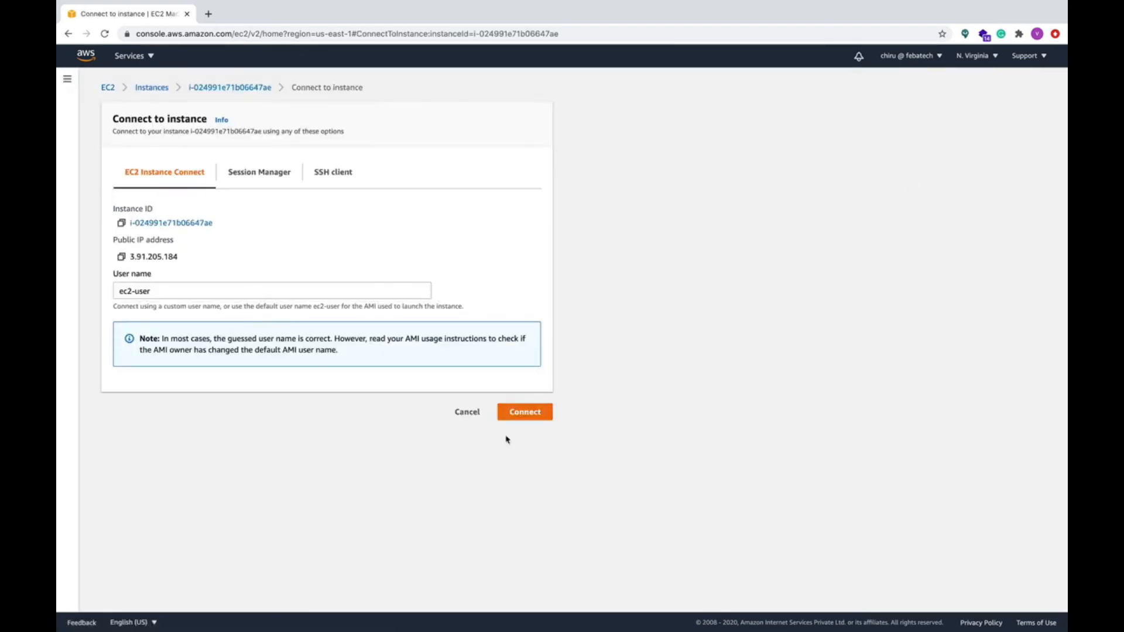
left_click(534, 415)
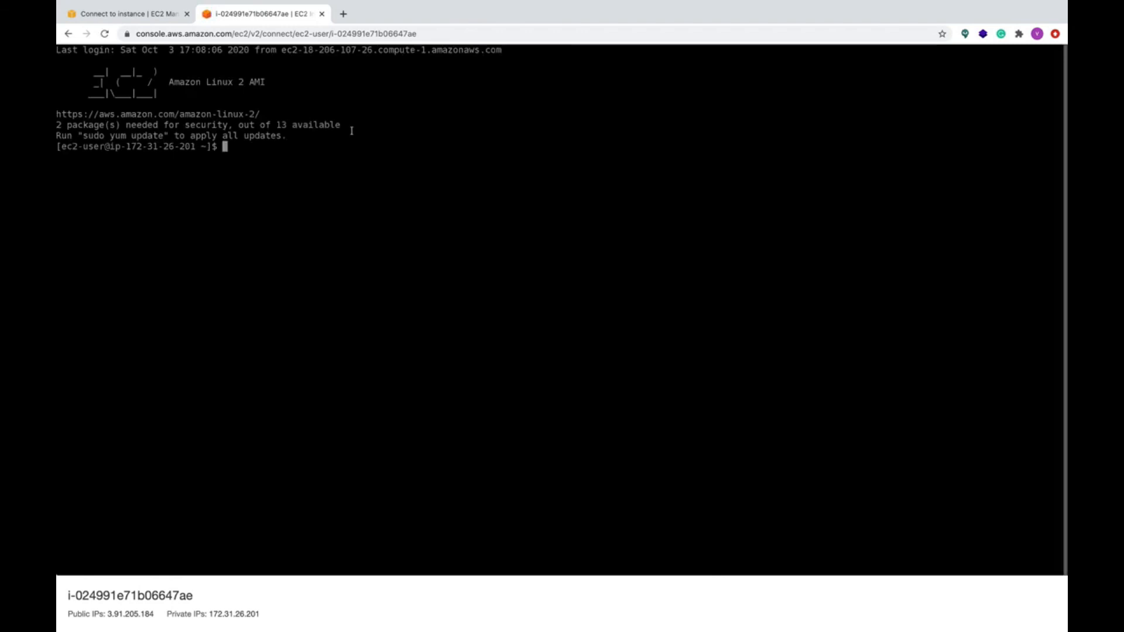
- Run aws s3 ls in the new session to test S3 access without the IAM role
type("aws s3 ls")
key("Return")
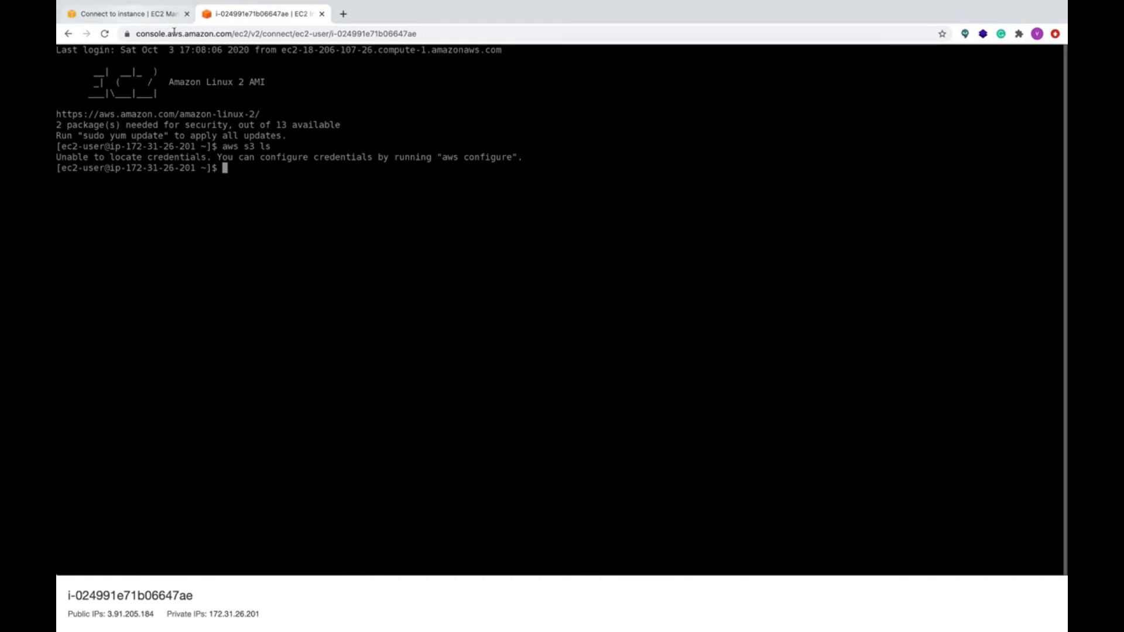
mouse_move(934, 3)
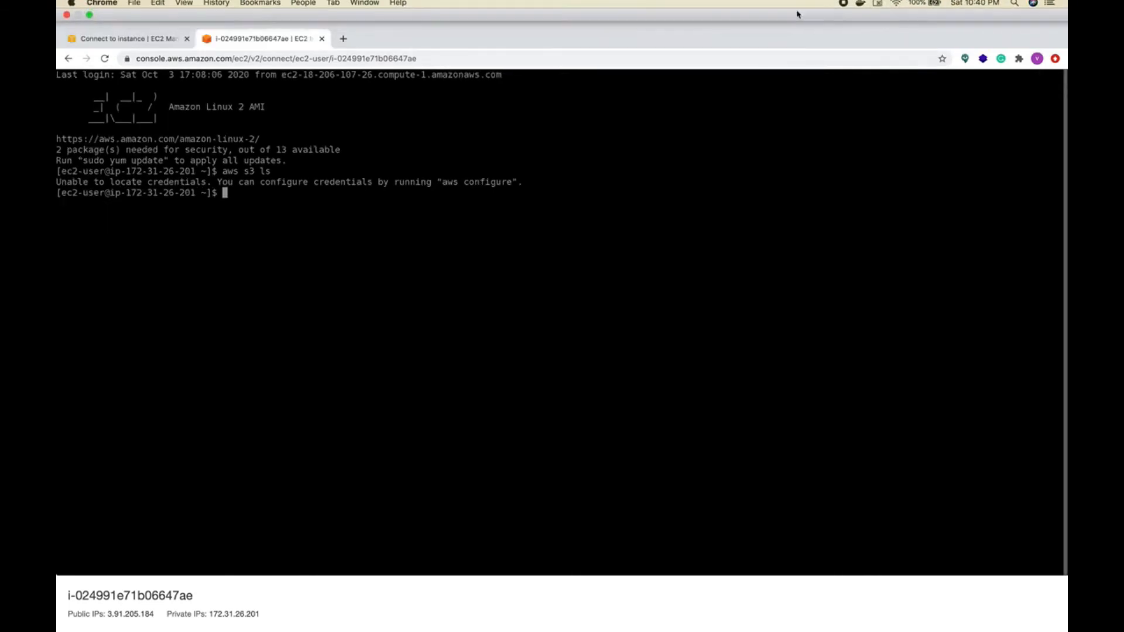